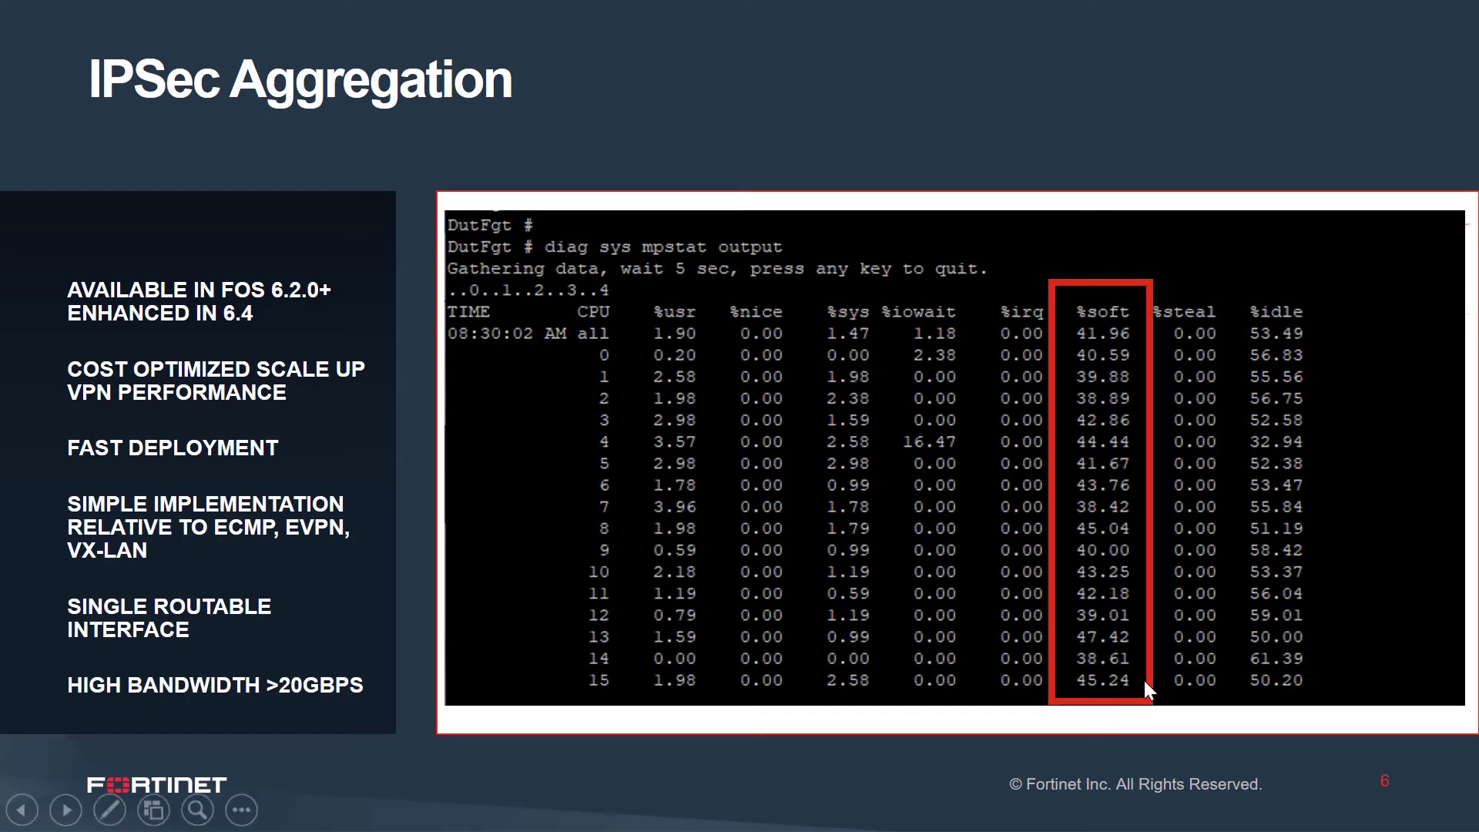
Reveal the 'diag vpn ipsec cpu' output on slide 6, boxing software crypto enc/dec counts for CPUs 0–7
click(1107, 398)
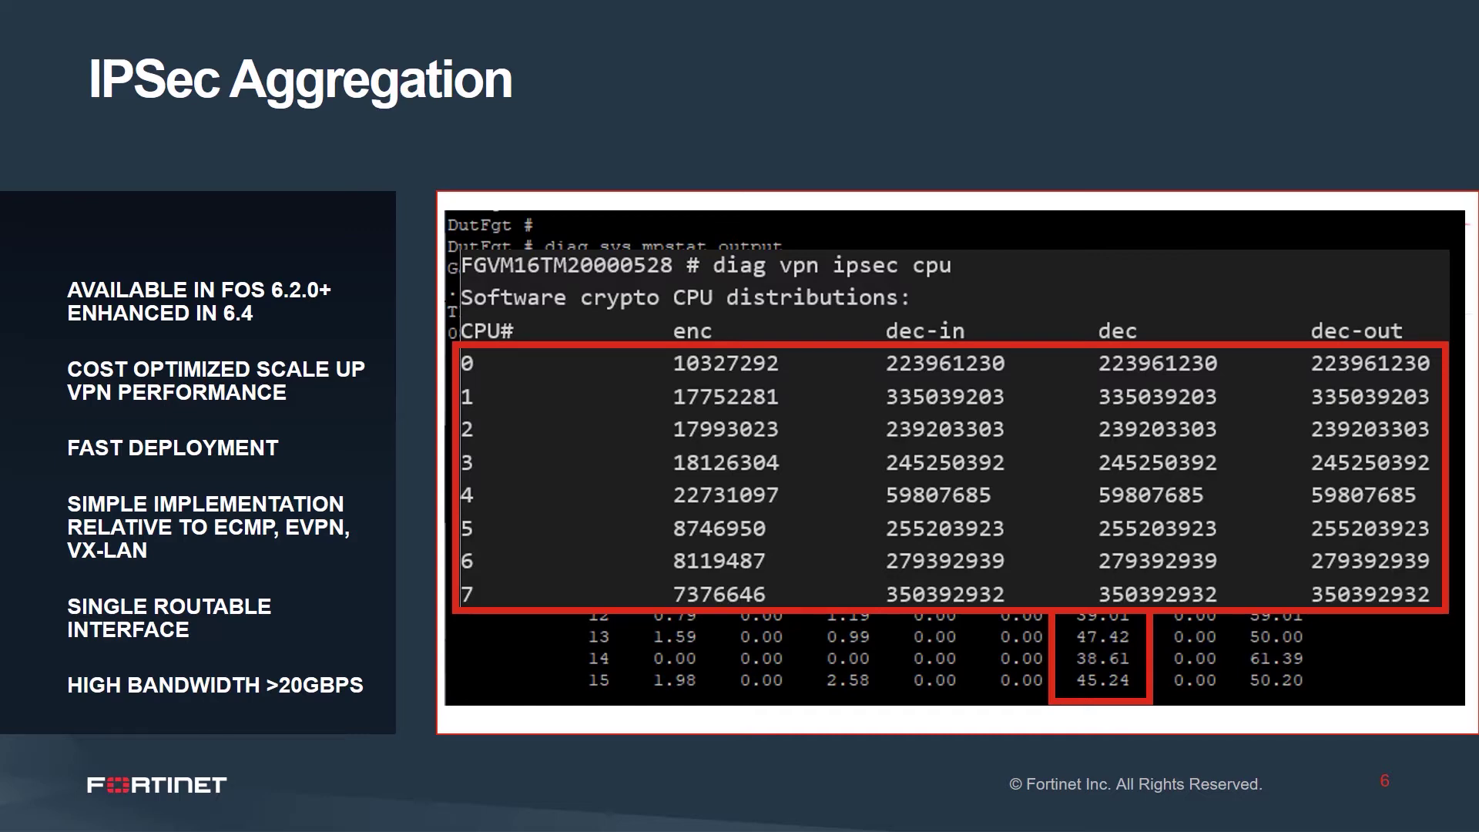
Advance the slideshow to slide 7, the IPsec Aggregate slide
key(Right)
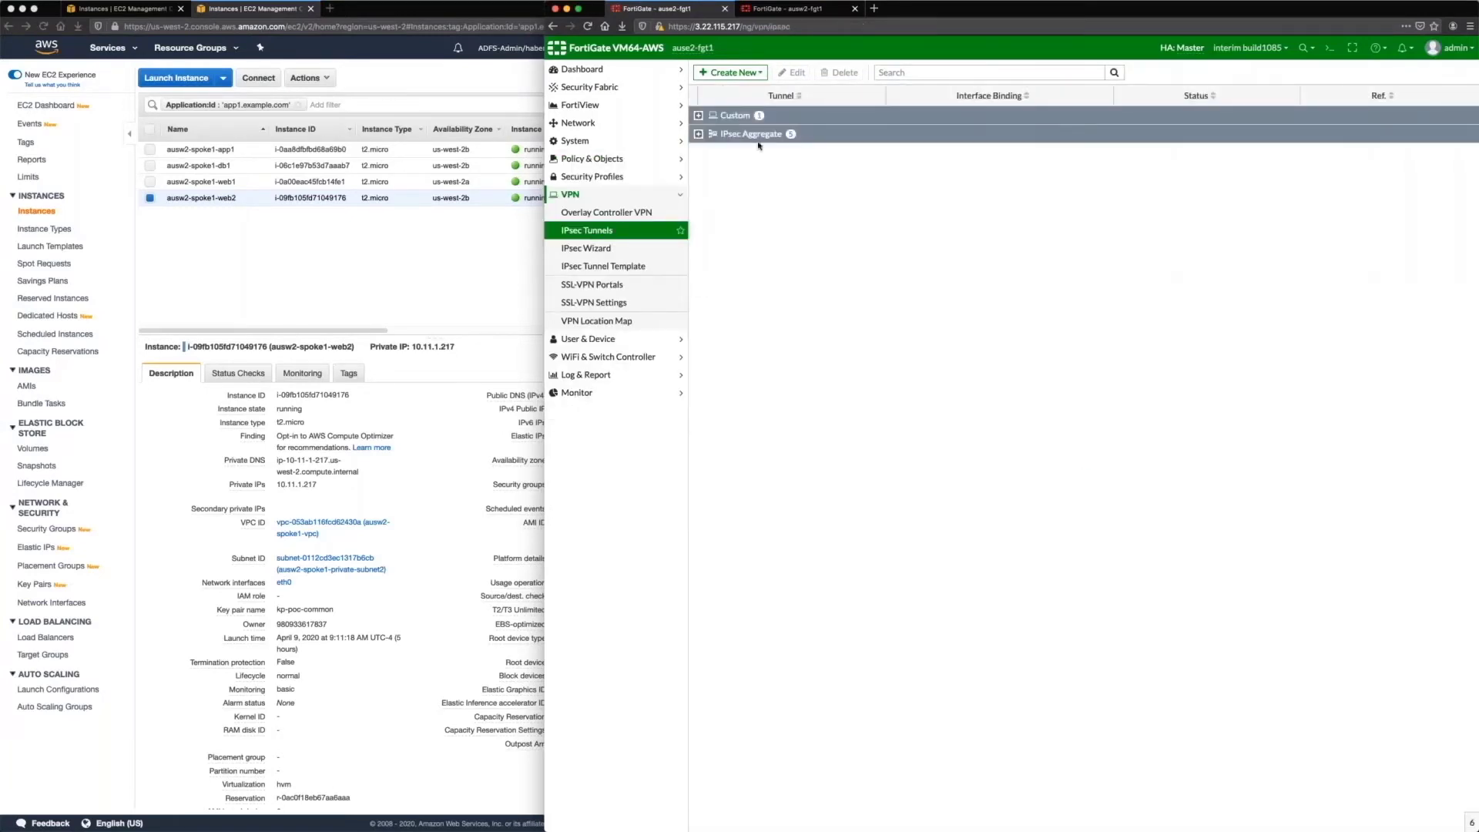
Expand IPsec Aggregate, check ipsec-agg_e2-w2's four Up tunnels, and open it for editing
click(697, 134)
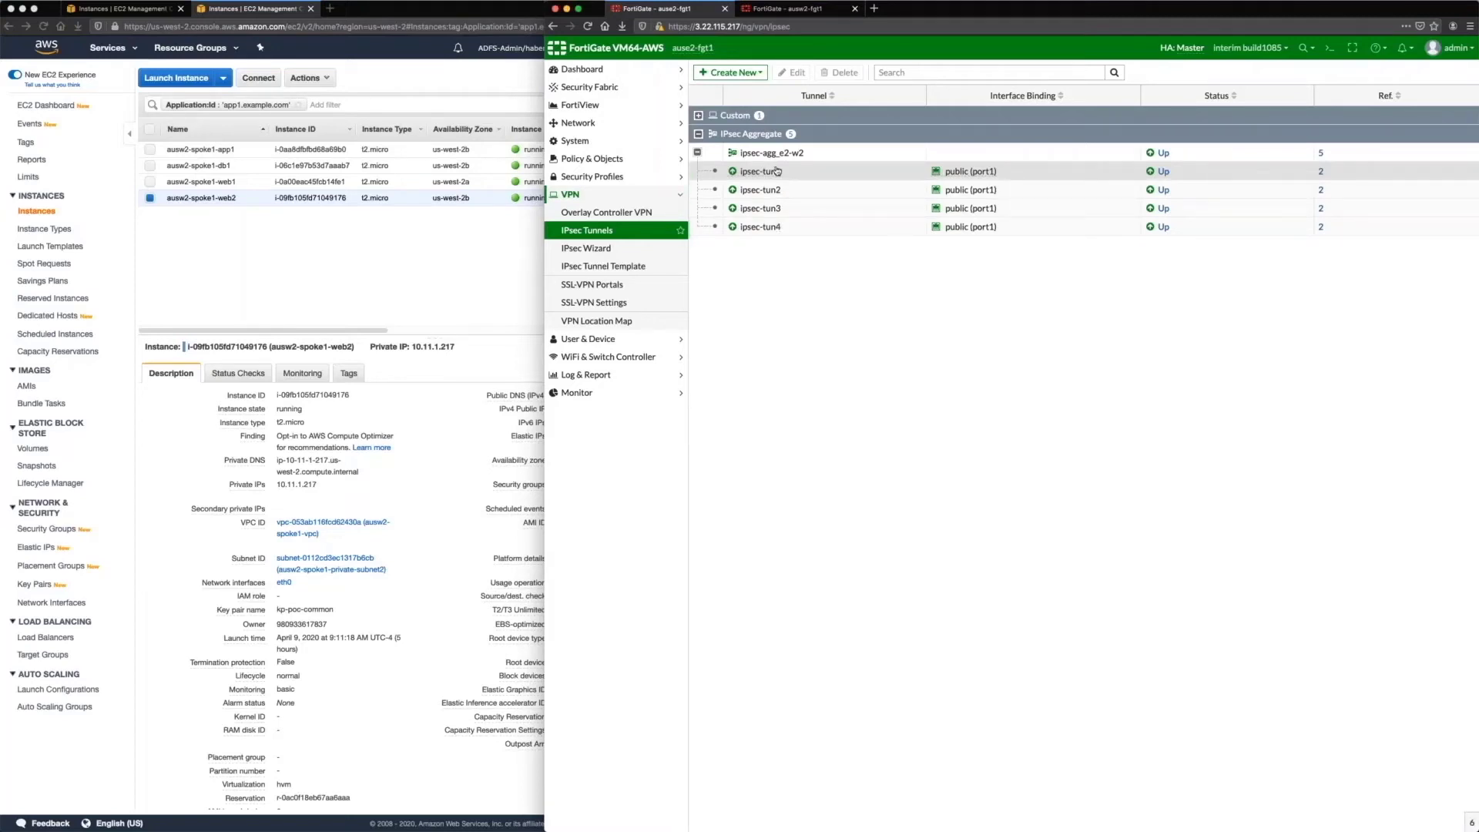
mouse_move(778, 171)
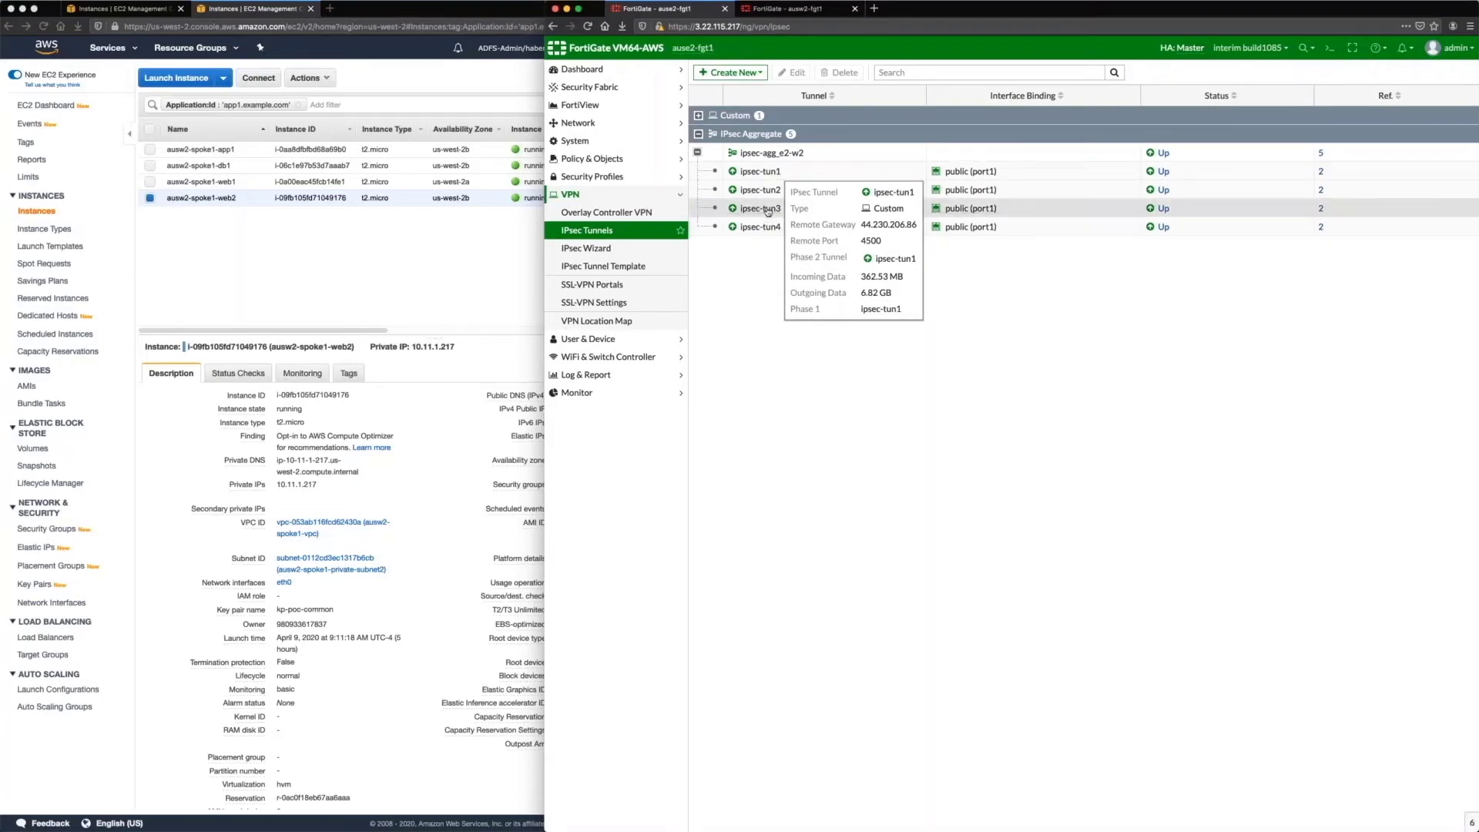
mouse_move(768, 209)
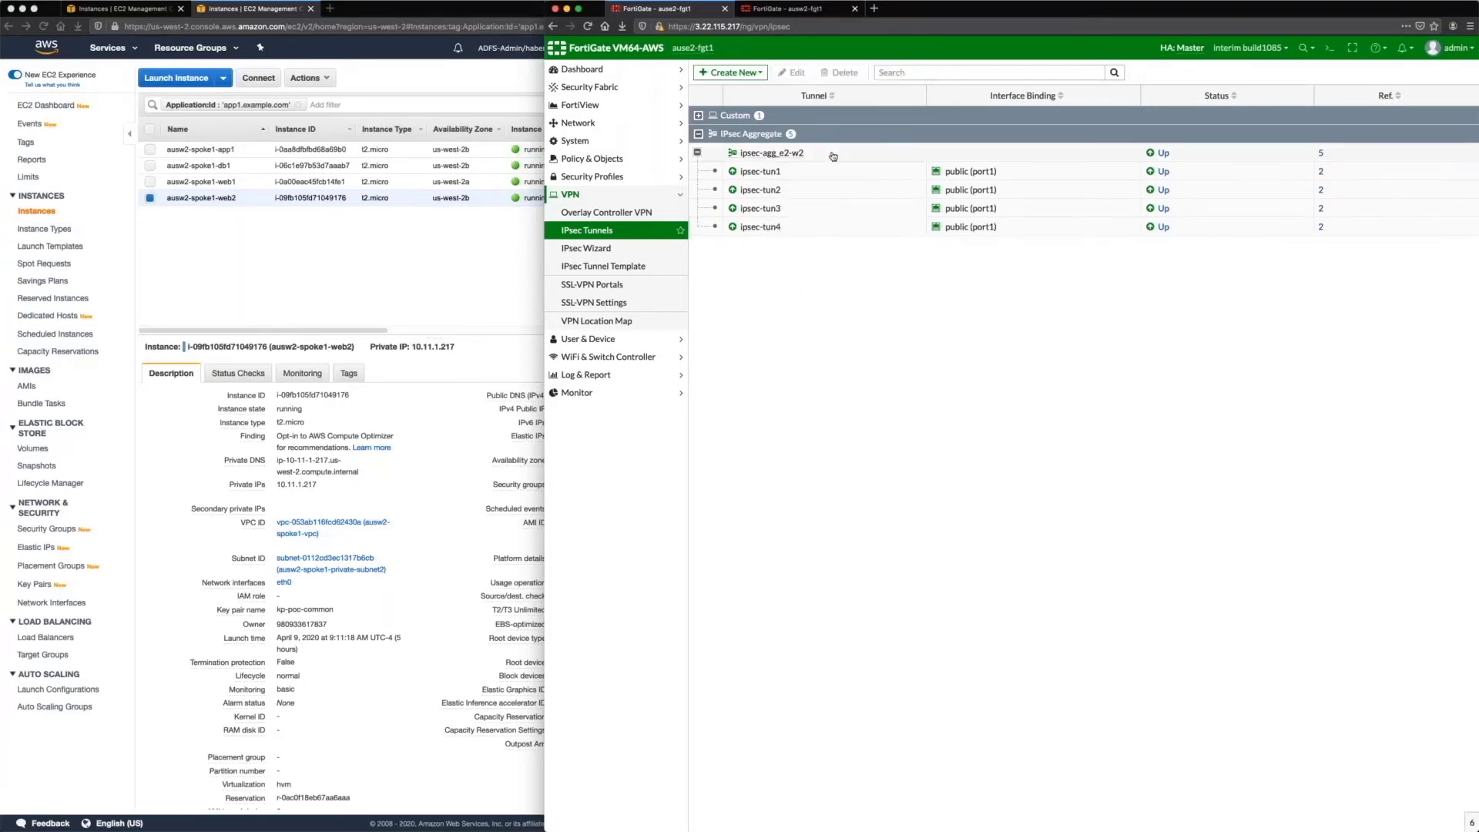
double_click(829, 153)
Review ipsec-agg_e2-w2's load-balancing algorithm options, then cancel the edit without saving
click(846, 185)
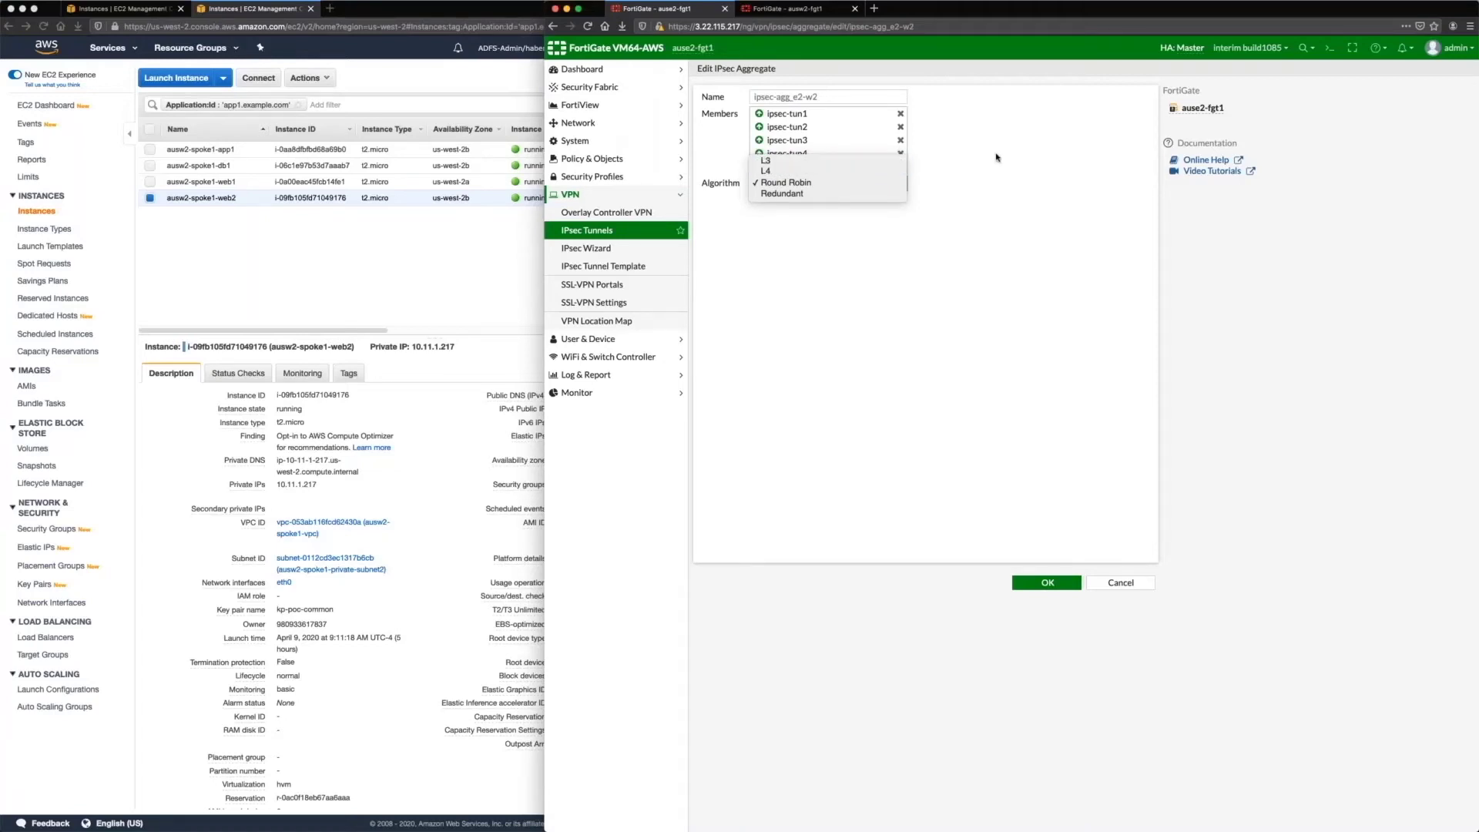
click(1121, 583)
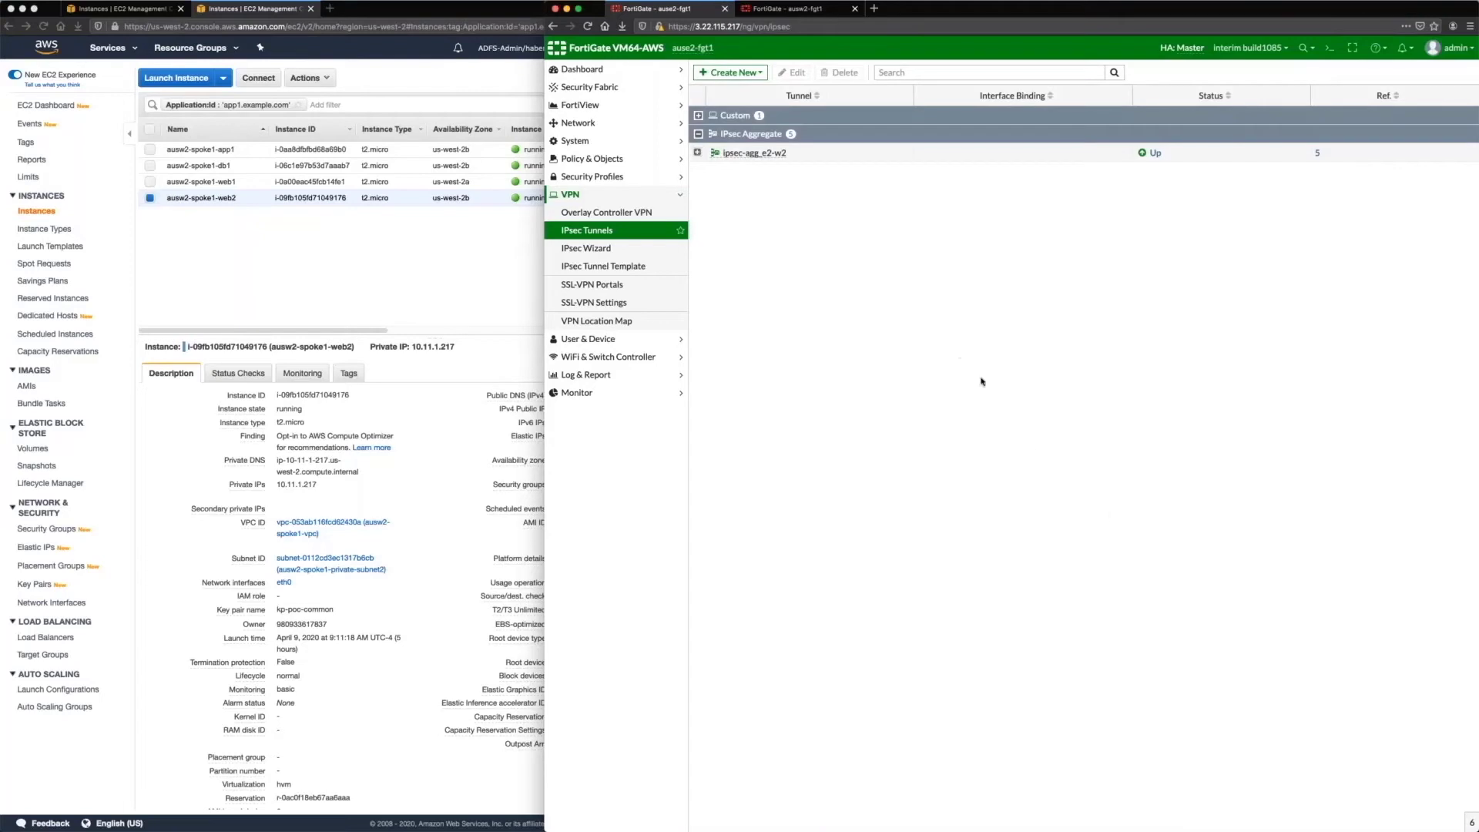
click(578, 394)
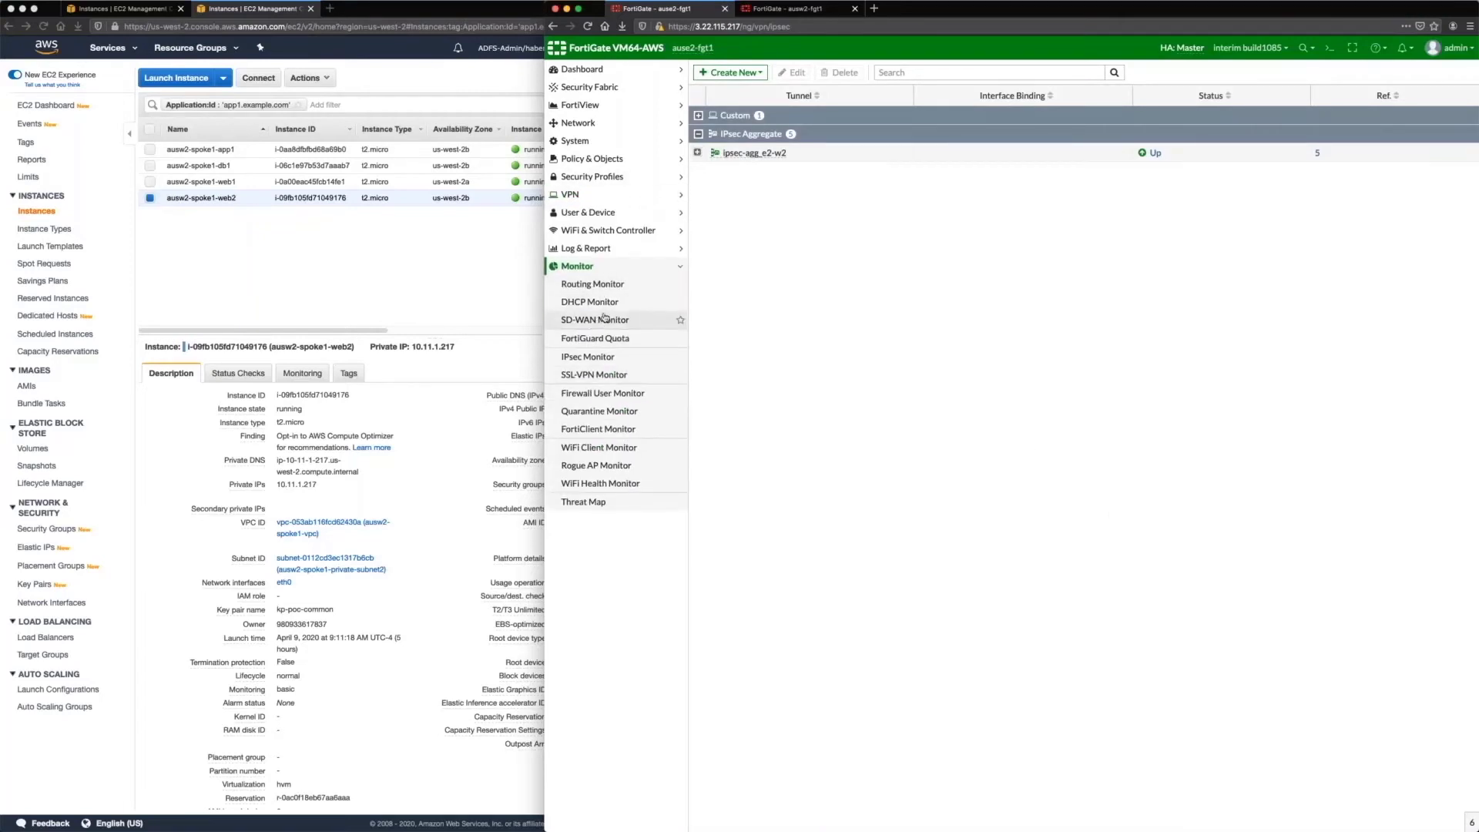
Filter the Routing Monitor to 'agg' to show routes via ipsec-agg_e2-w2
click(604, 283)
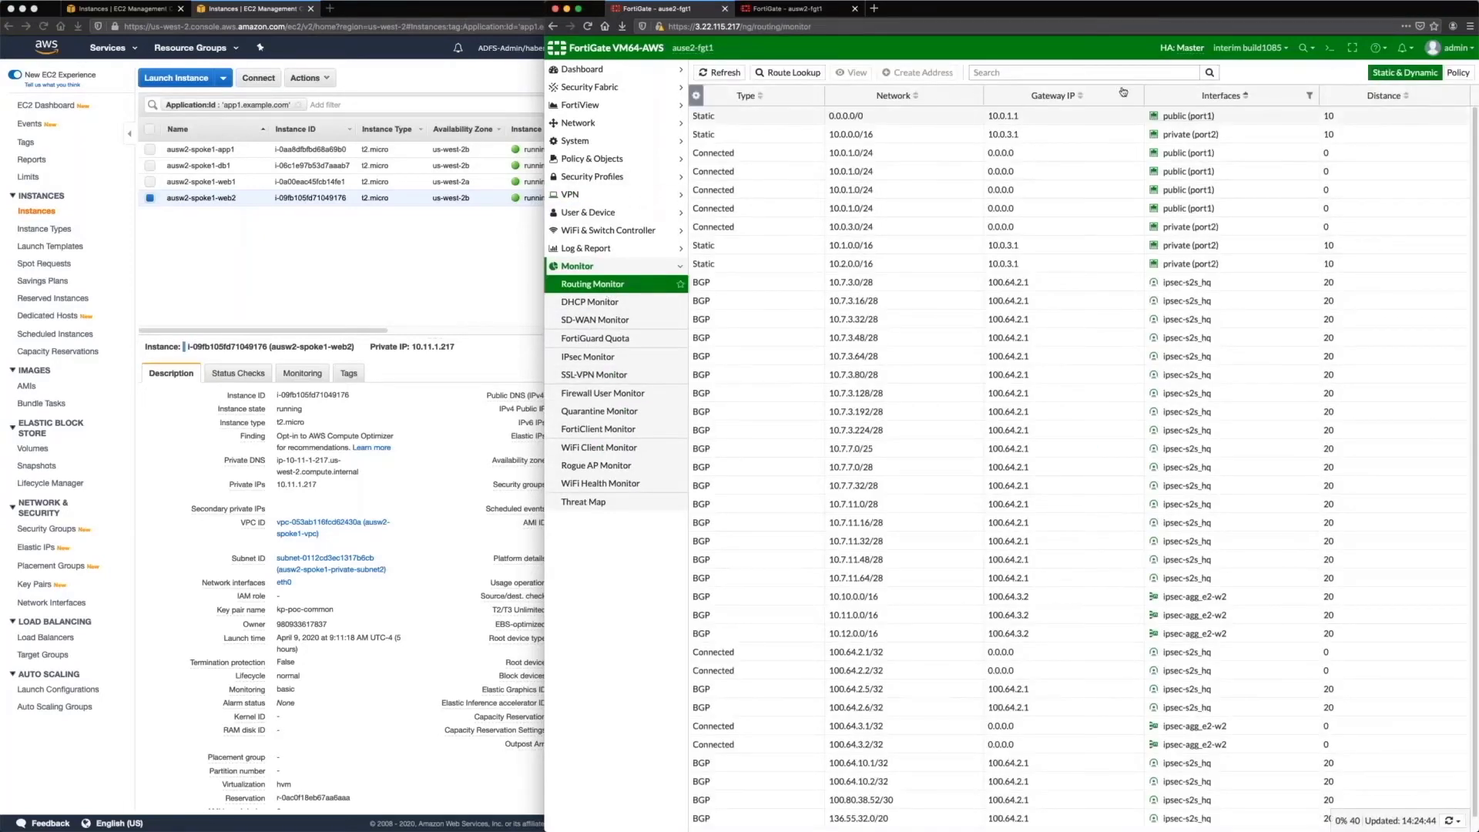
click(1121, 73)
text(agg)
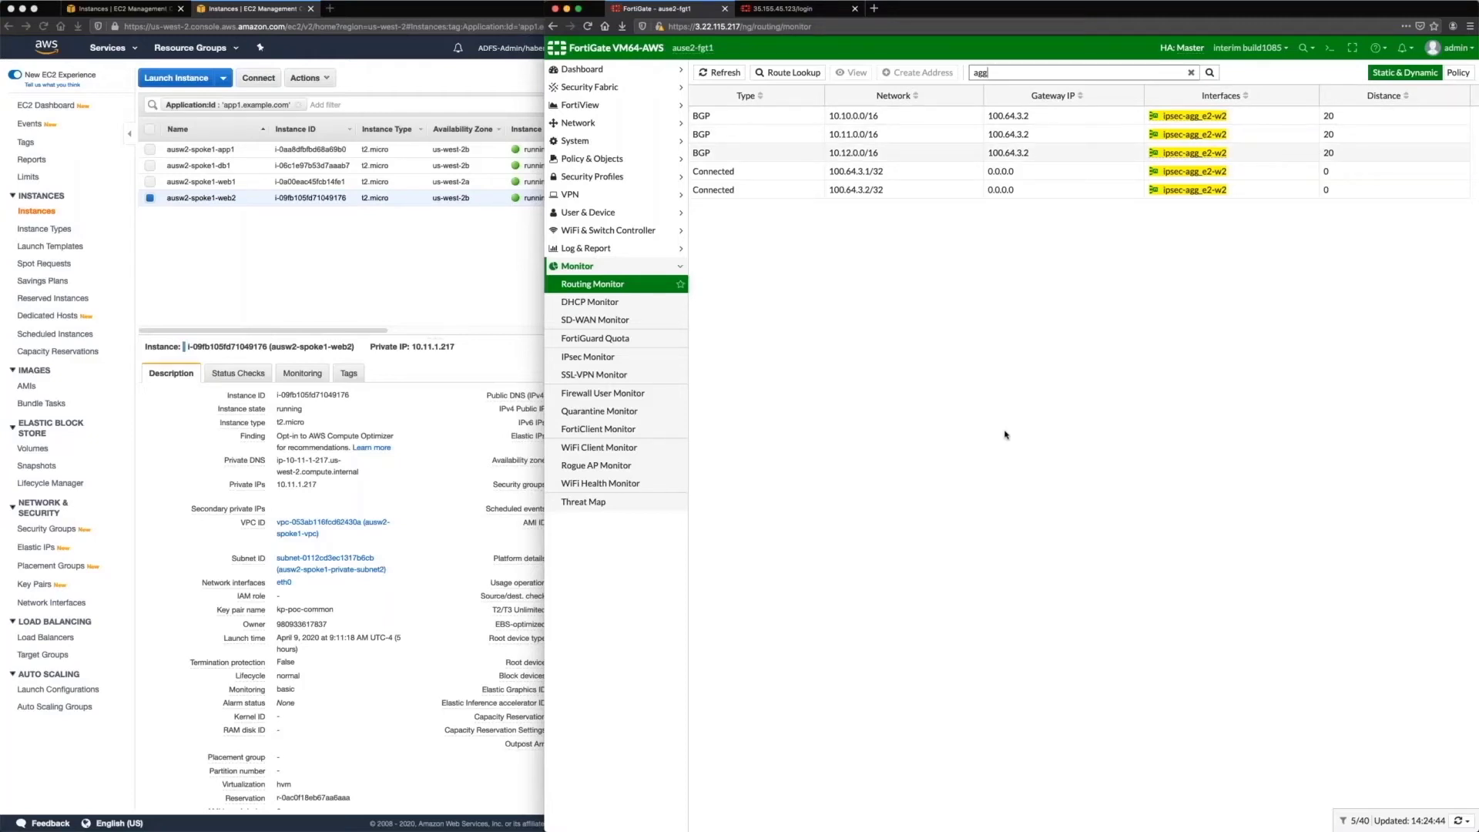
Confirm policy ausw2-ause2_db-replication's incoming interface is ipsec-agg_e2-w2, then open IPsec Monitor
click(591, 158)
double_click(879, 115)
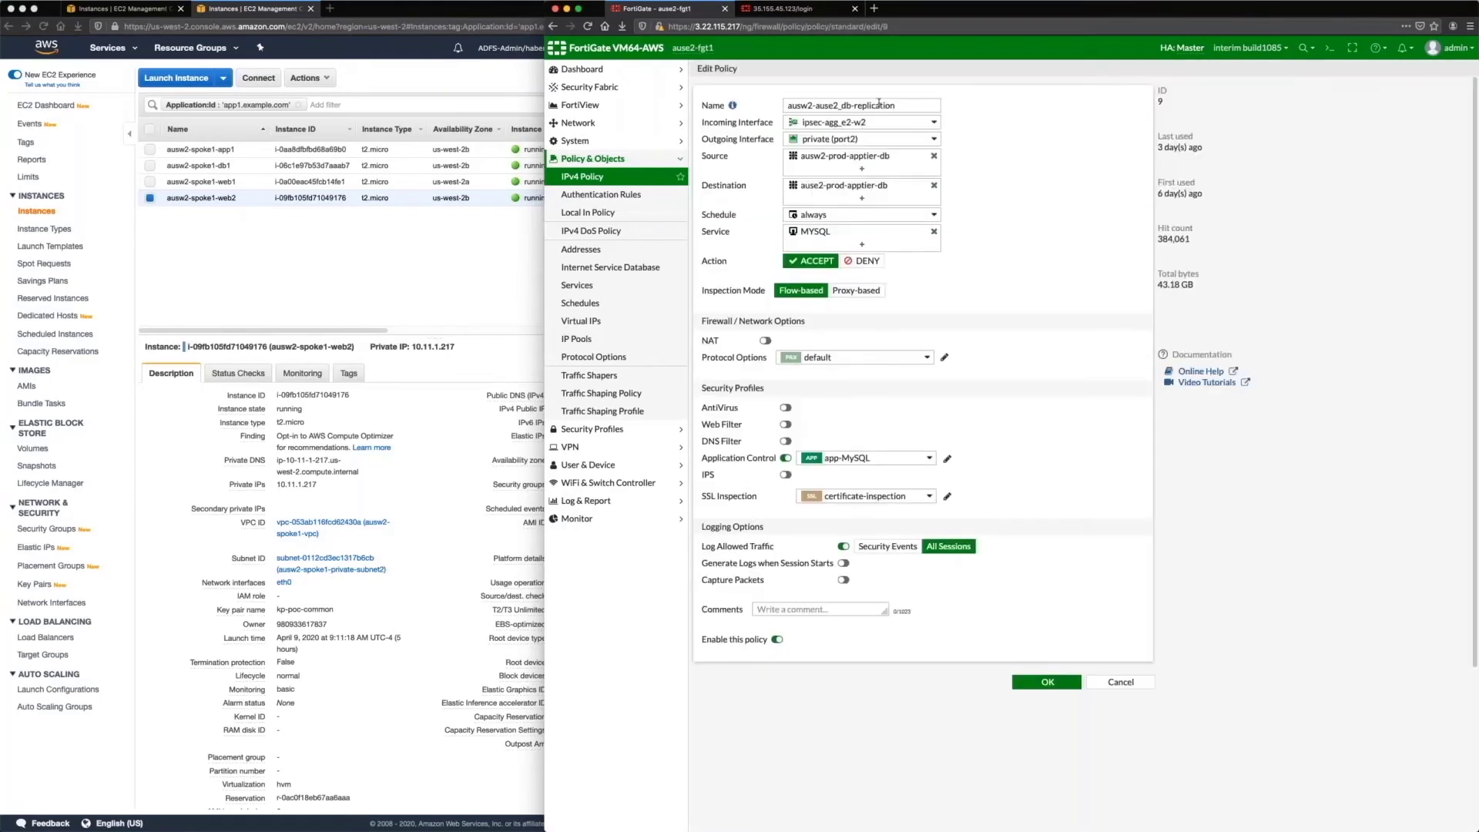
click(898, 124)
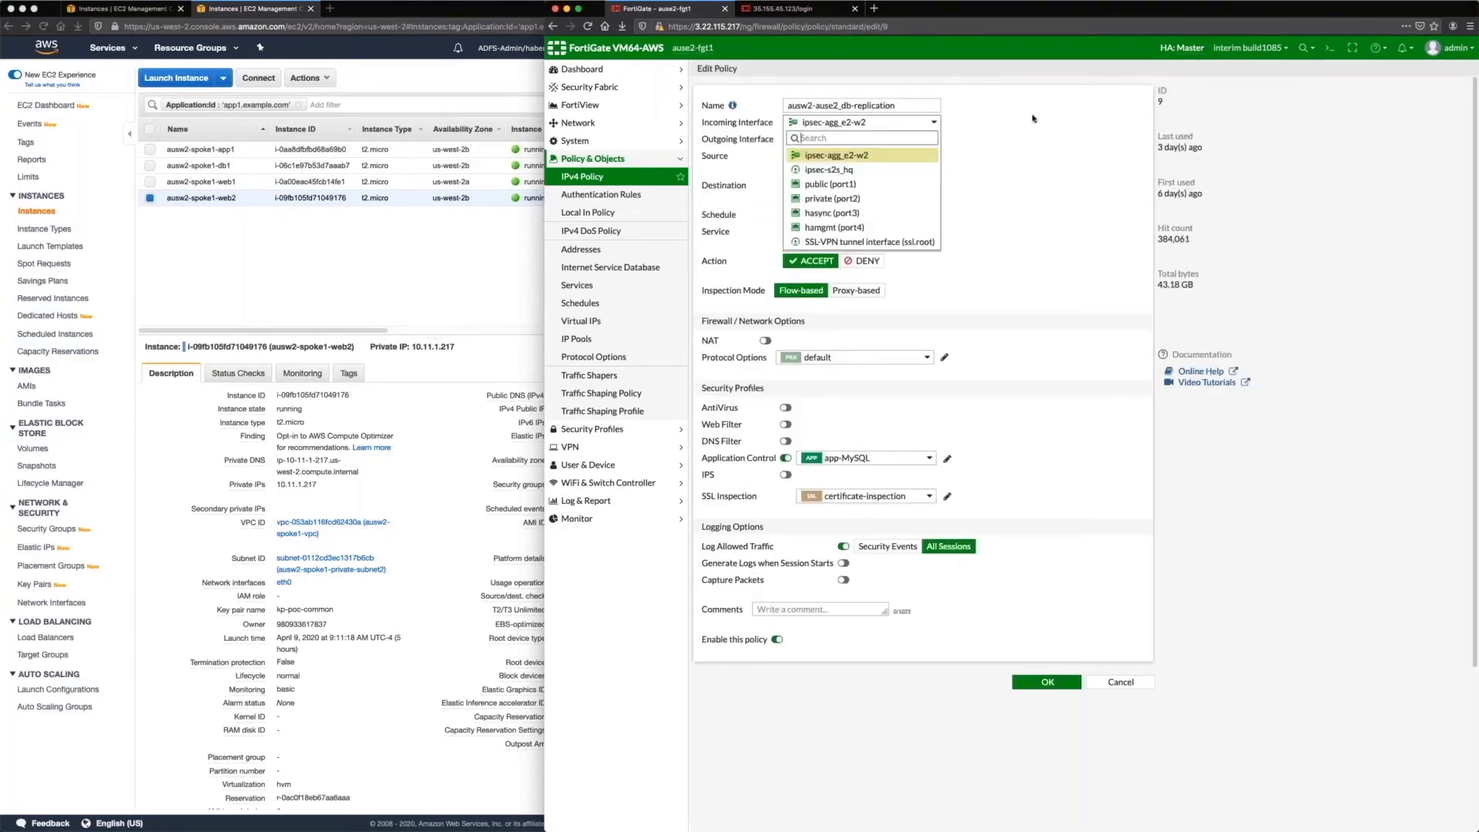
click(873, 159)
click(585, 519)
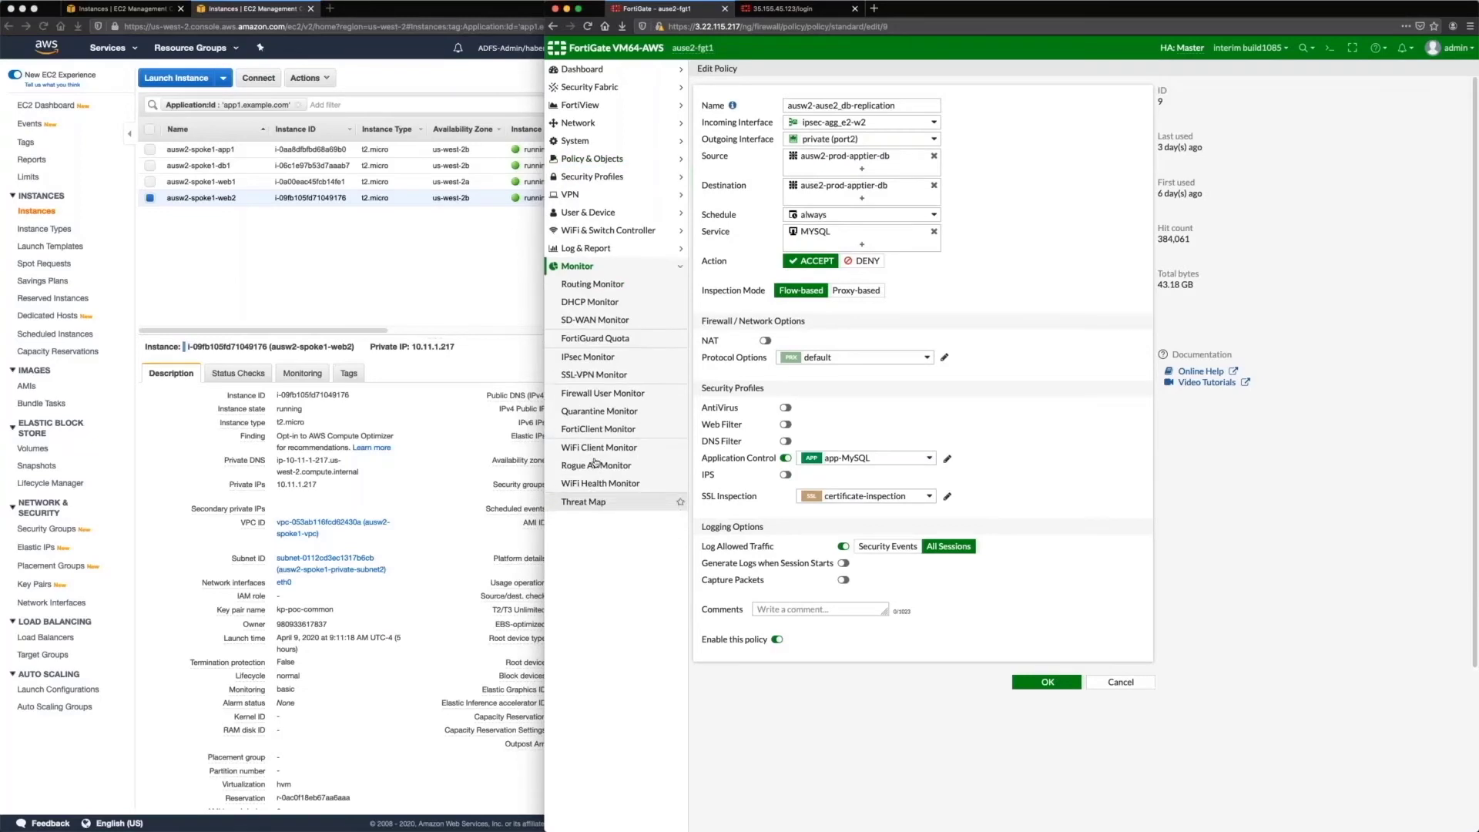
click(588, 357)
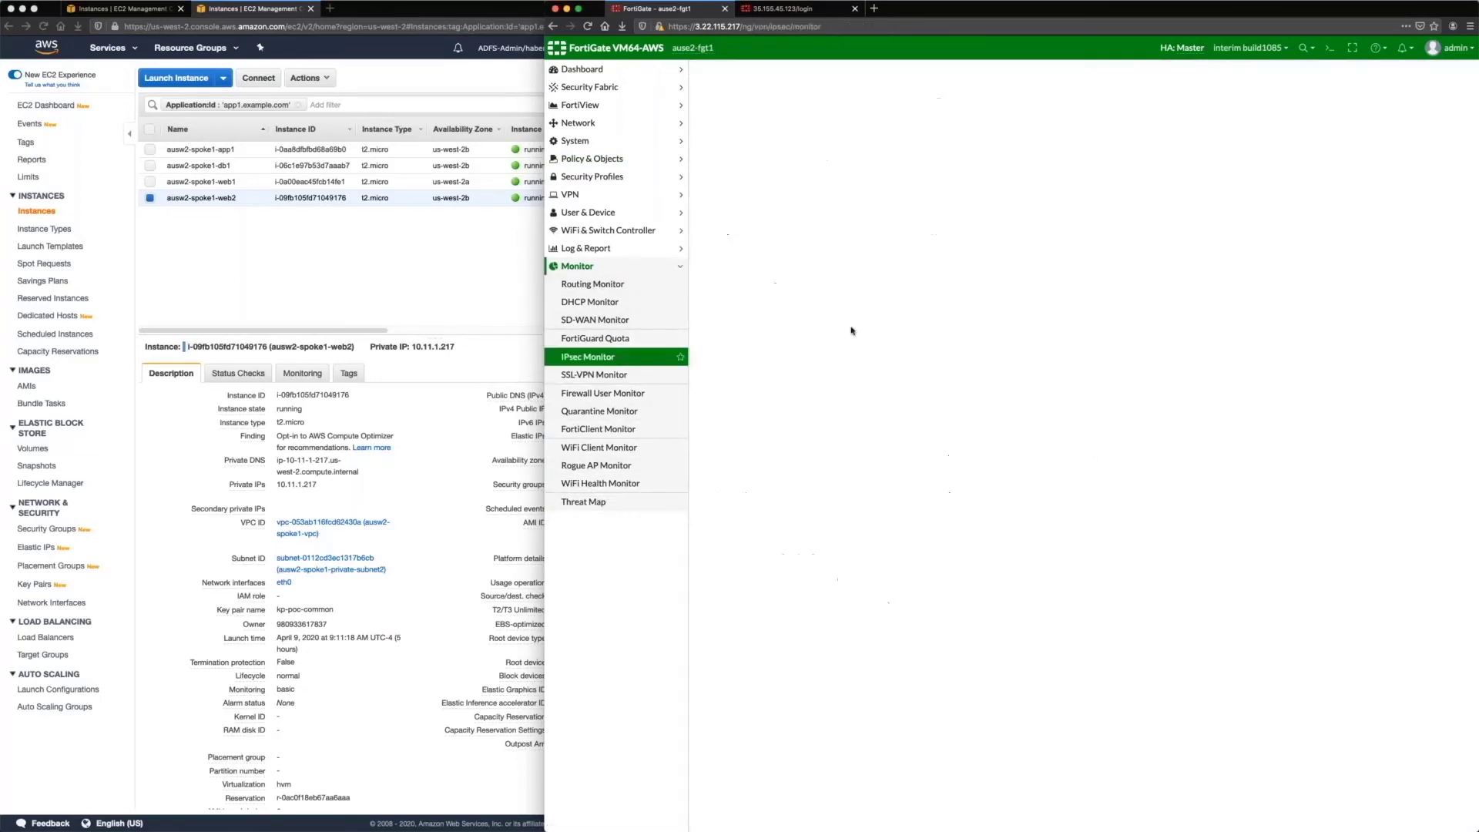
Expand ipsec-agg_e2-w2 in IPsec Monitor, refresh its tunnel counters twice, then minimize the browser
click(698, 134)
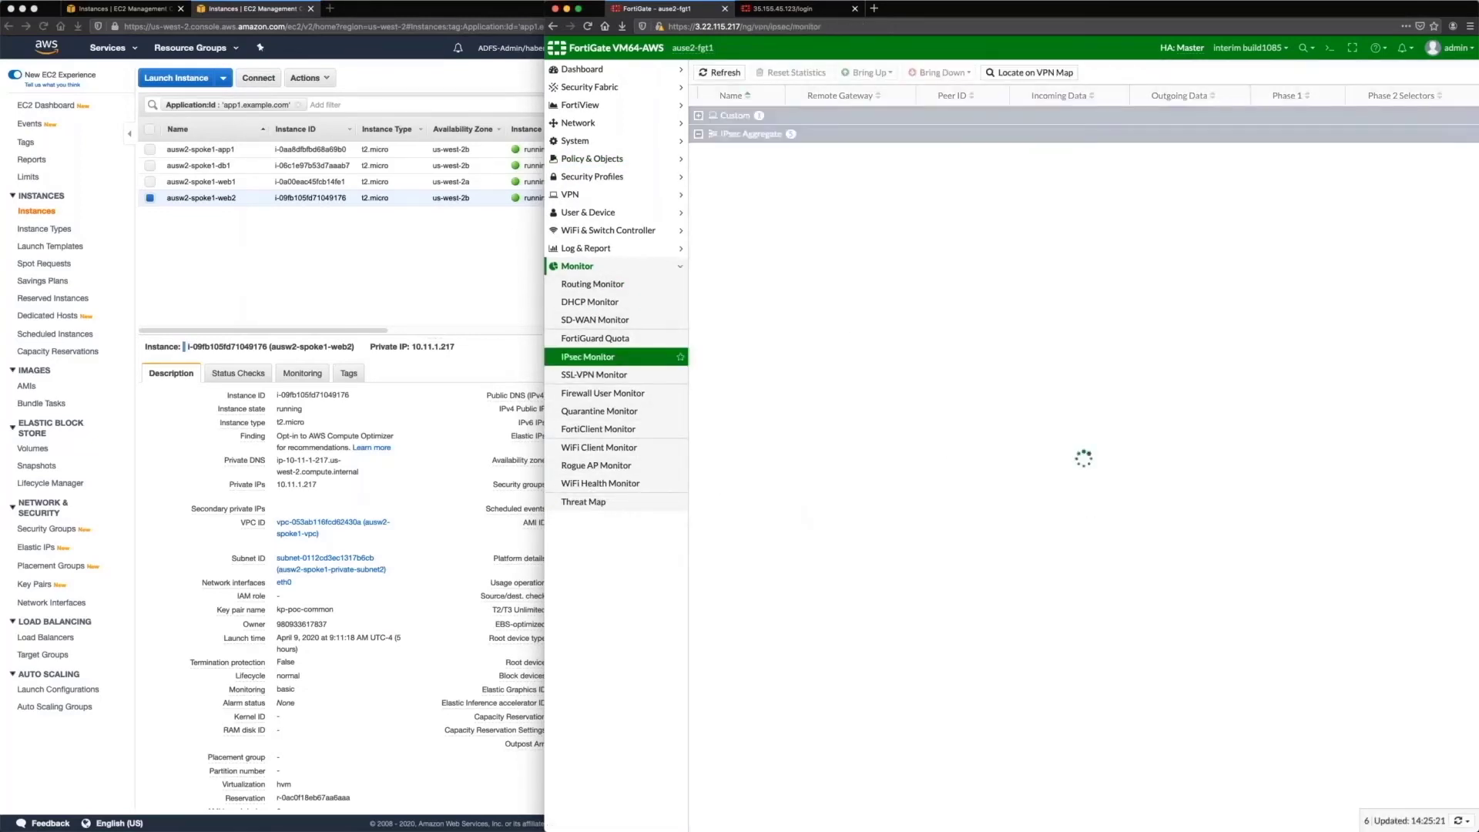
click(698, 153)
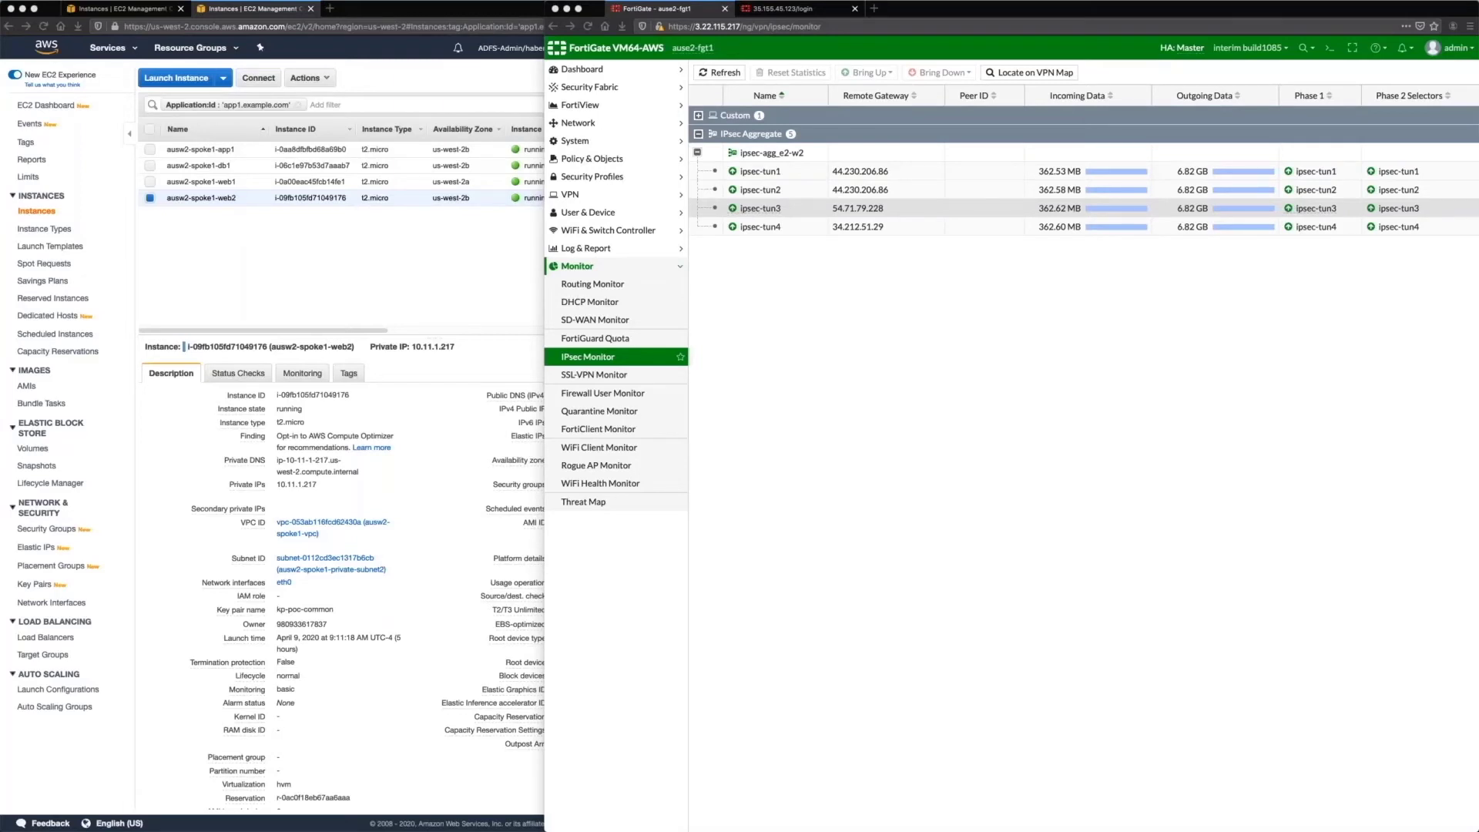
click(731, 76)
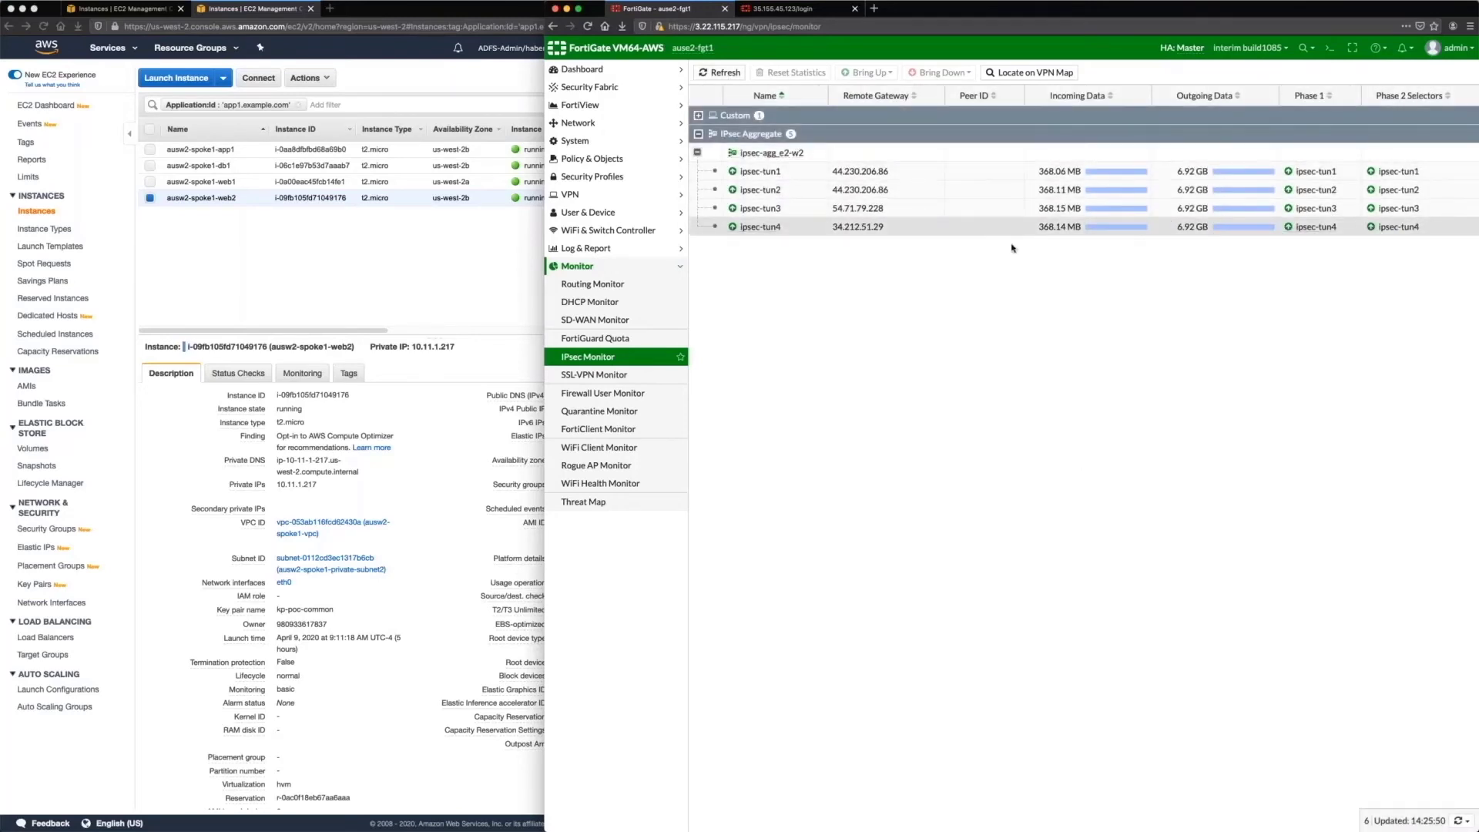
click(722, 74)
click(566, 9)
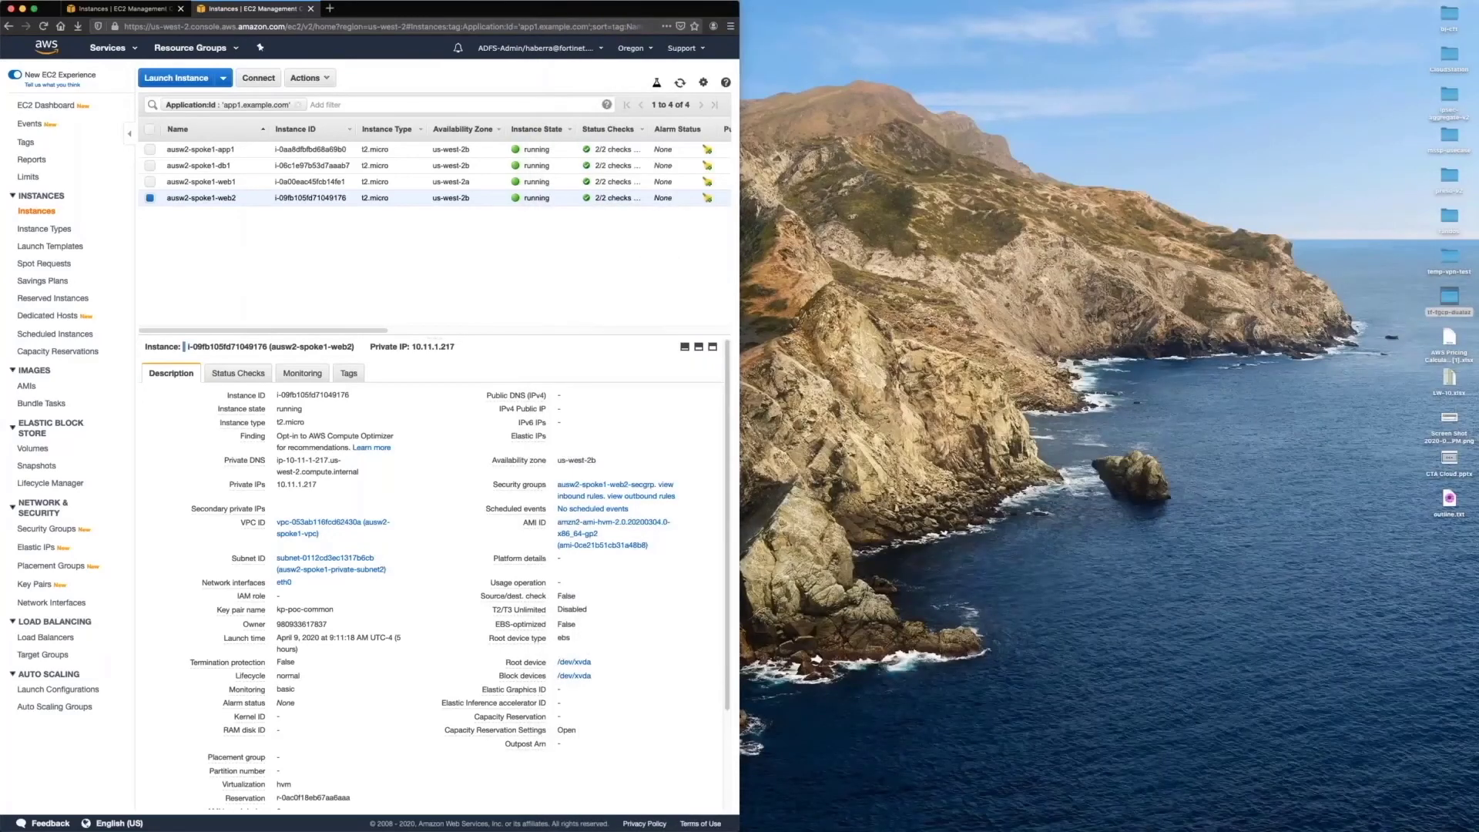
Bring the FortiTester browser back beside the EC2 console and switch to the FortiGate dashboard
key(super+Tab)
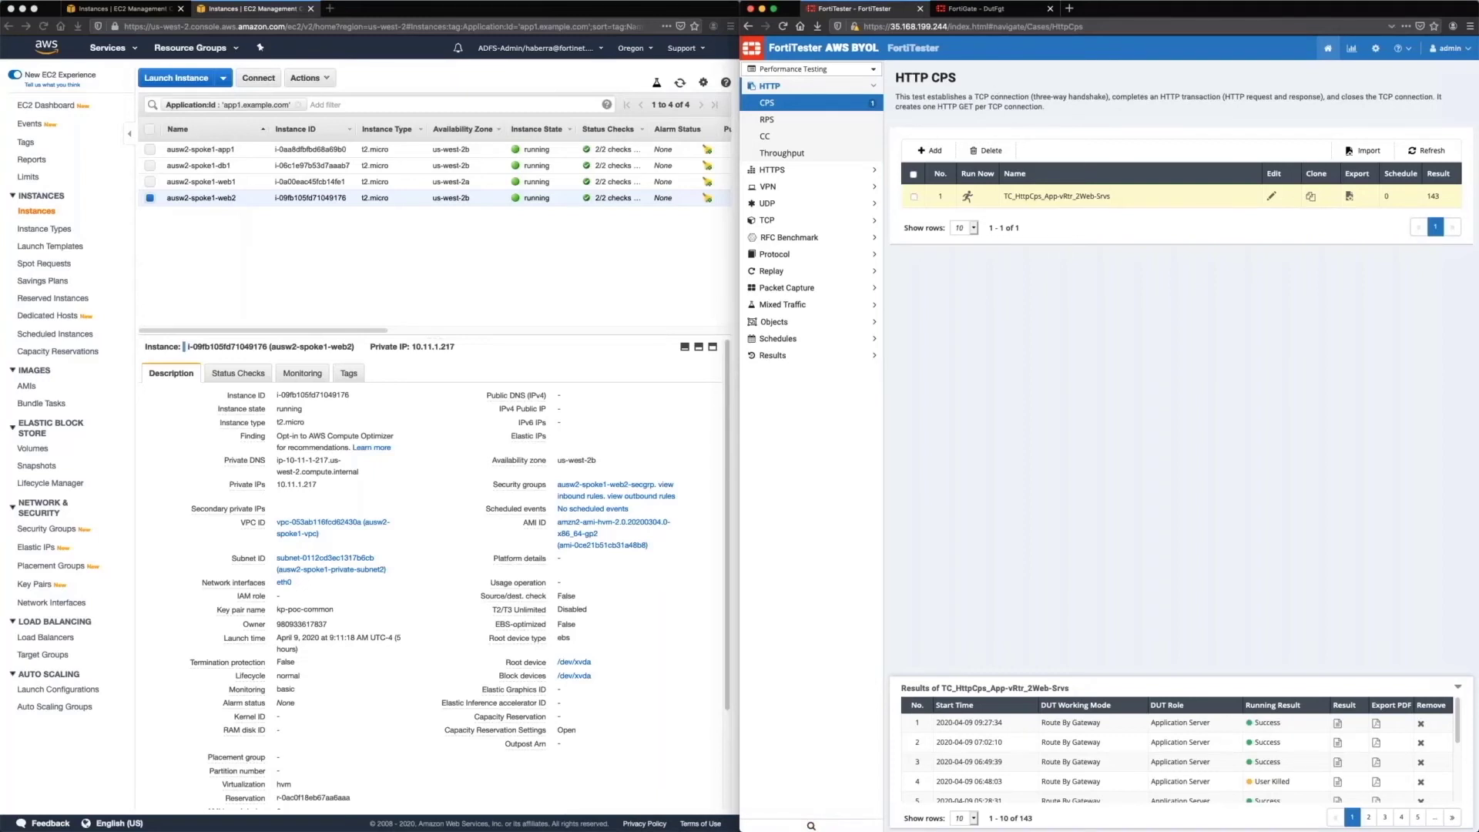
click(978, 8)
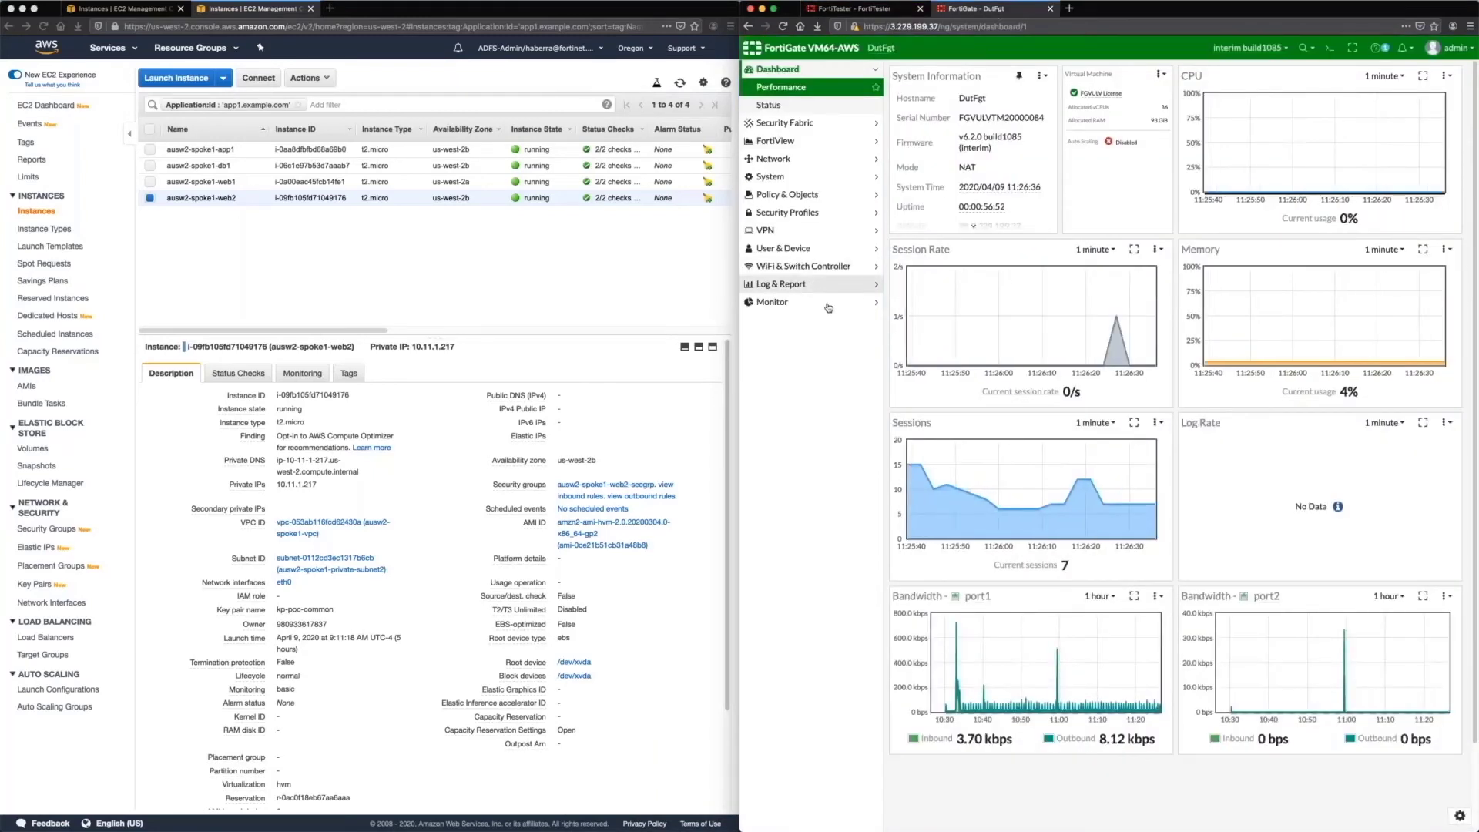
List agg-vpn1's 32 Up vpn-fgt2fgt member tunnels, then go to the IPv4 Policy list
click(778, 301)
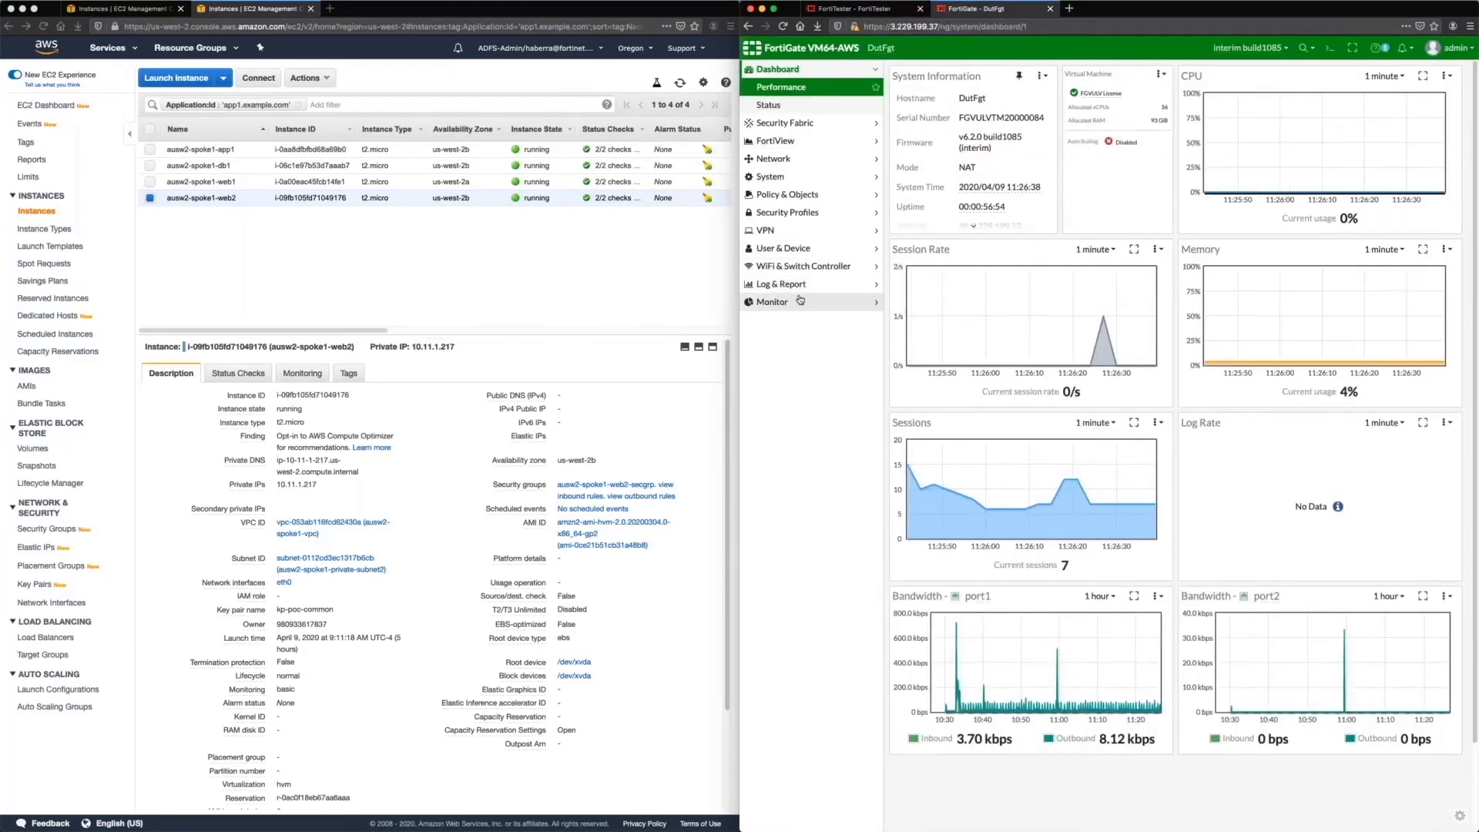
click(783, 357)
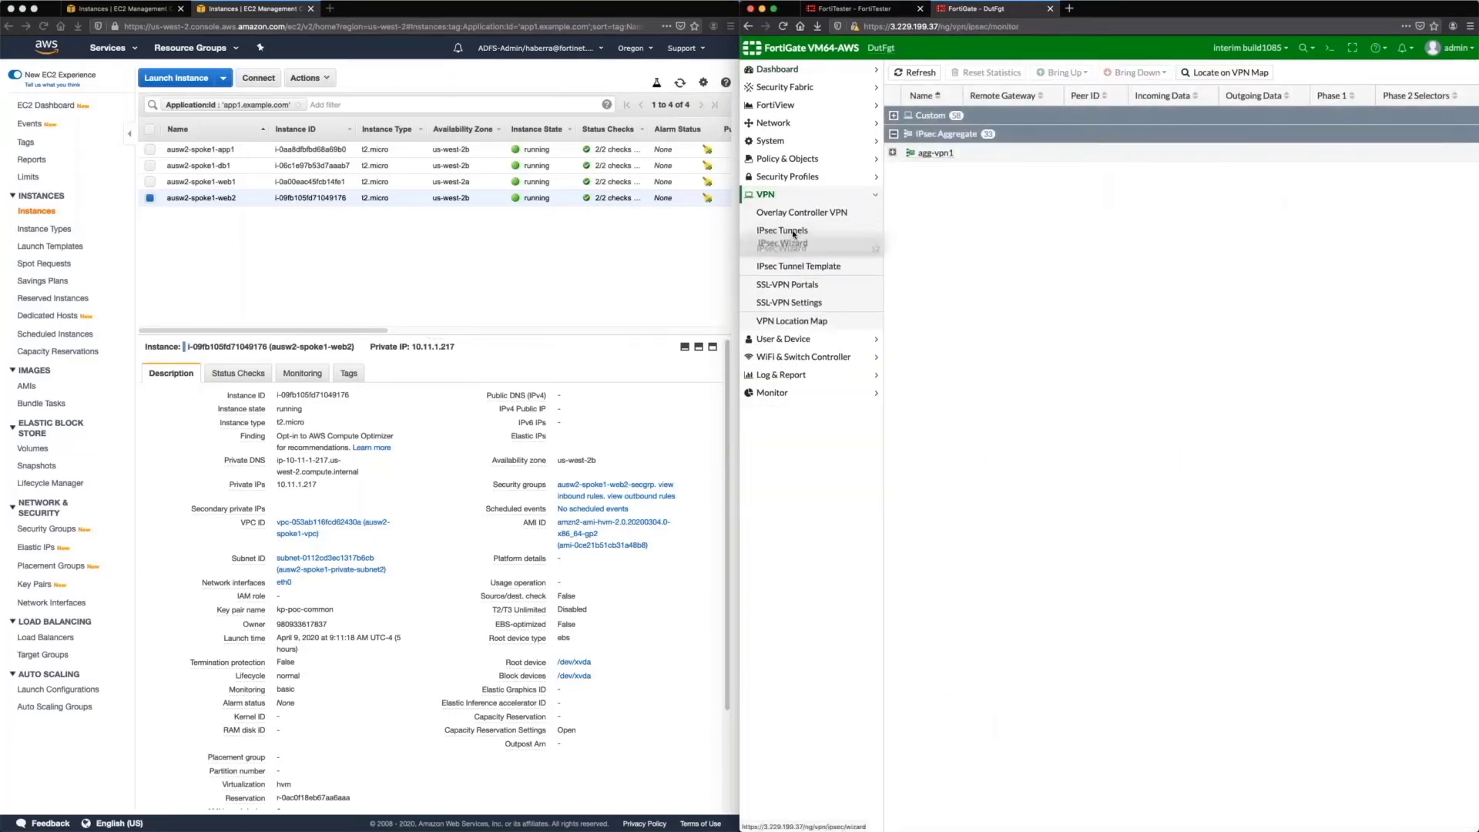
click(786, 230)
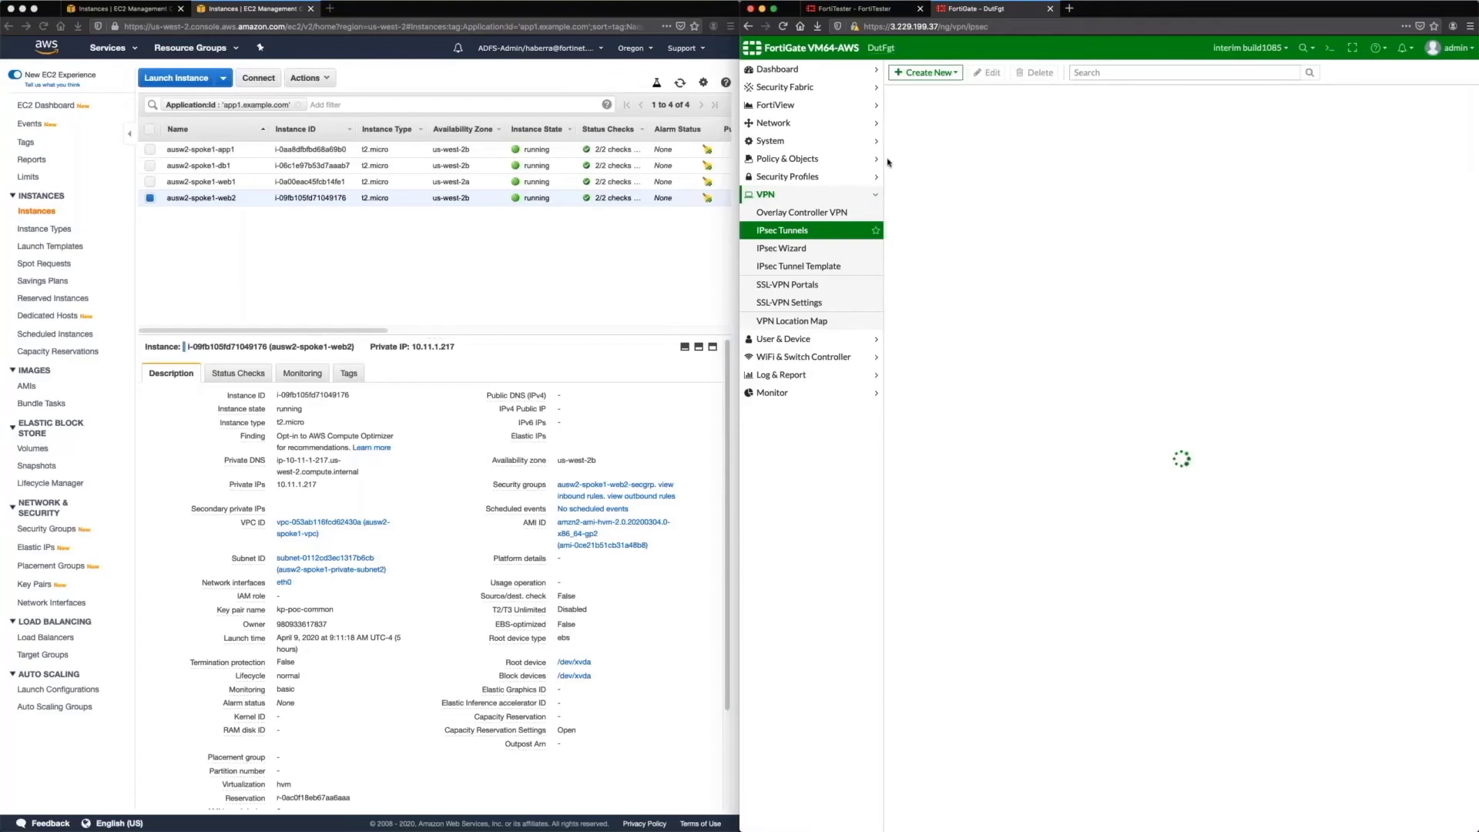
click(902, 138)
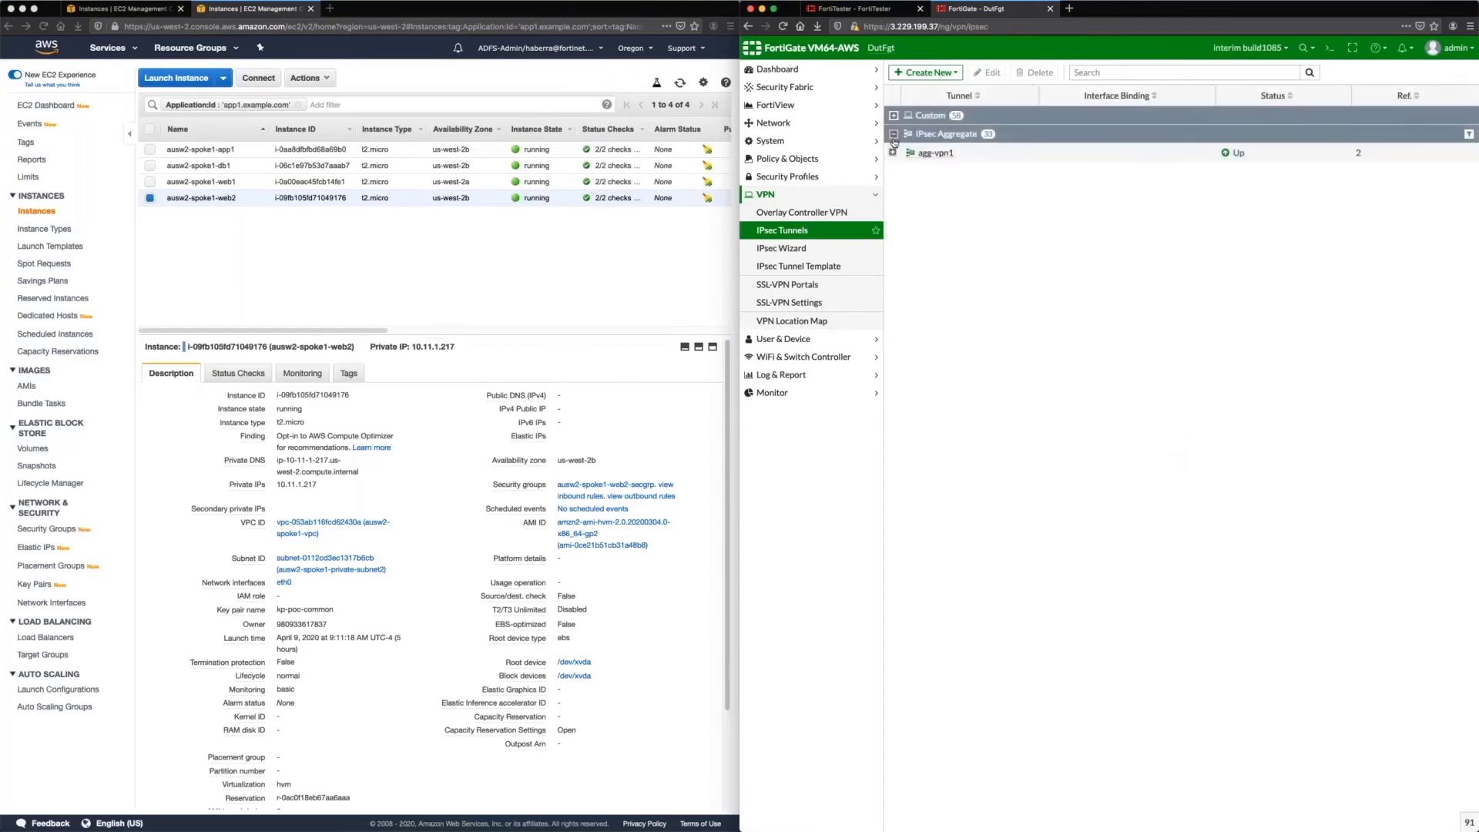
click(893, 156)
click(893, 154)
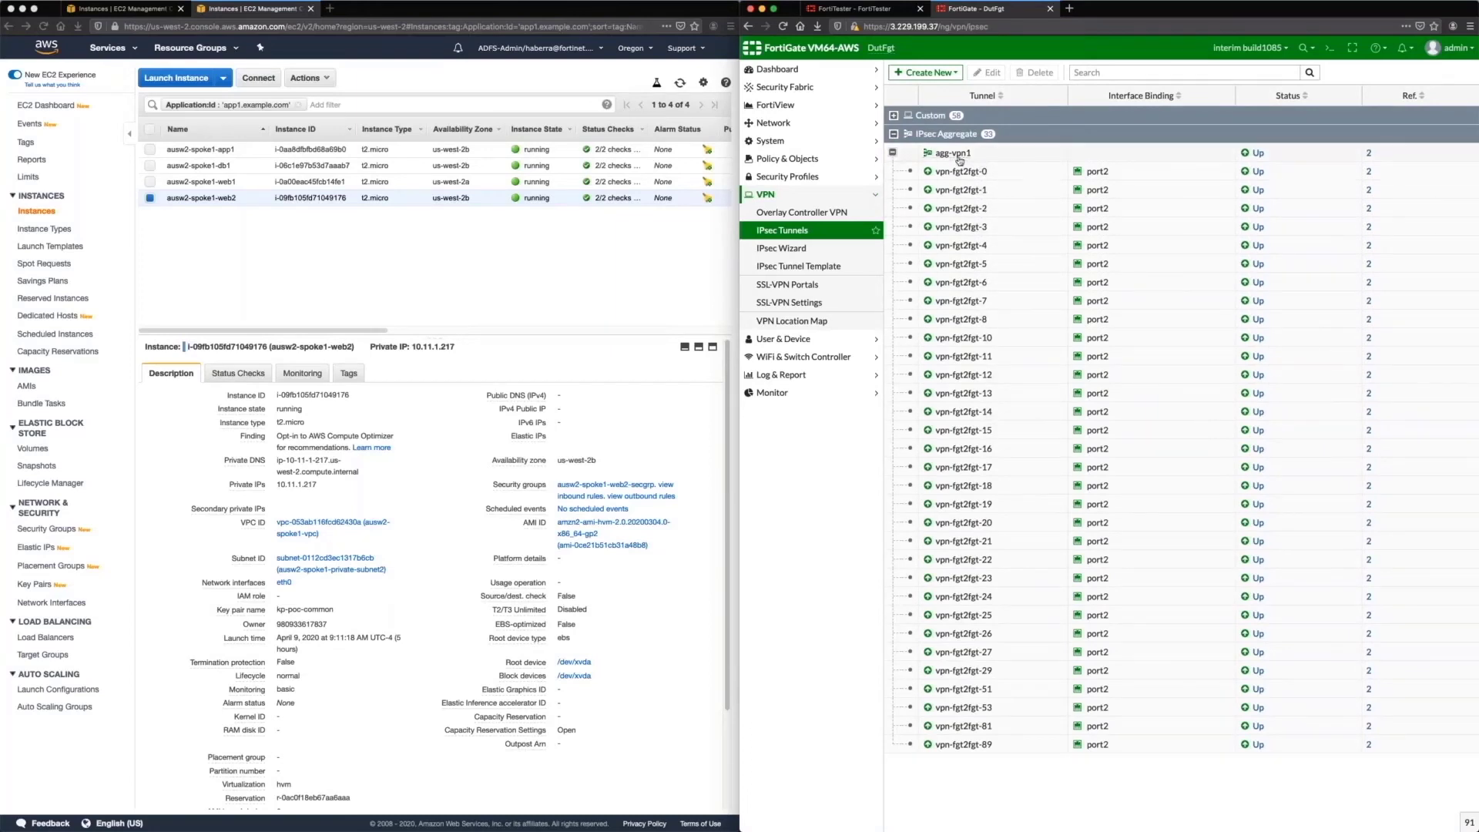
mouse_move(959, 158)
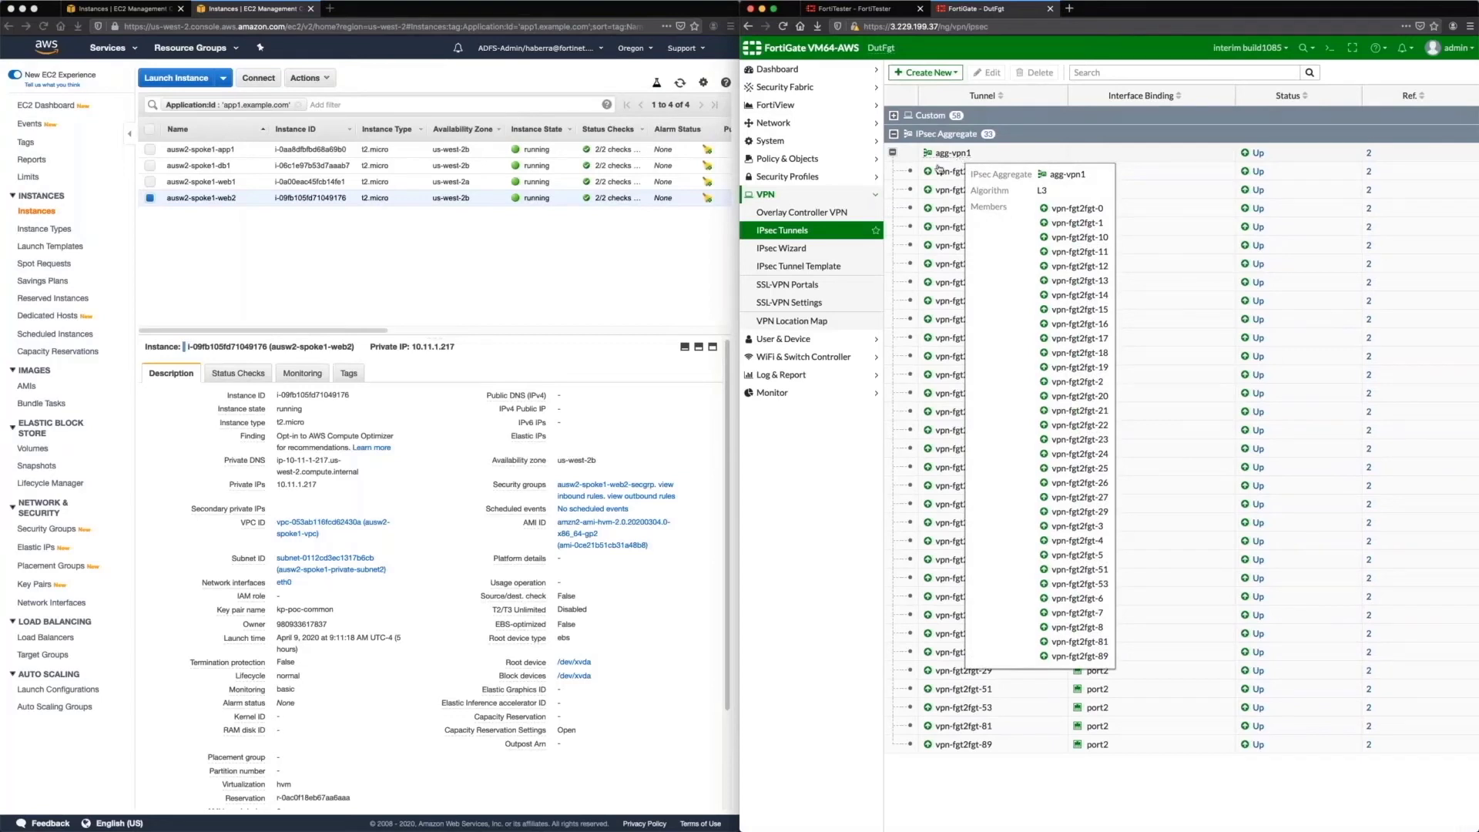
click(786, 157)
click(778, 177)
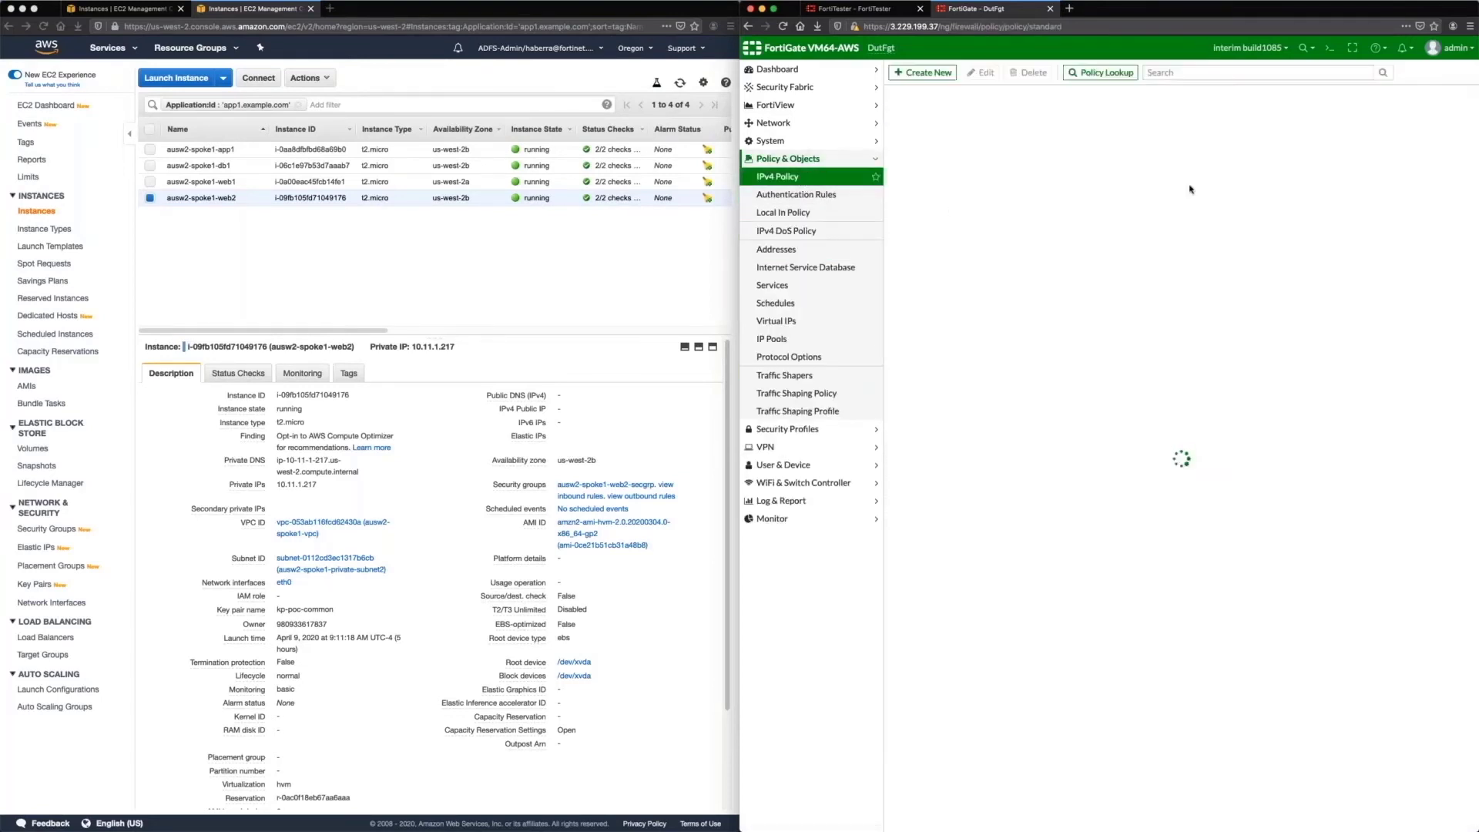
Clear the ipsec policy's counters, show the Performance dashboard, and switch to FortiTester
right_click(1455, 158)
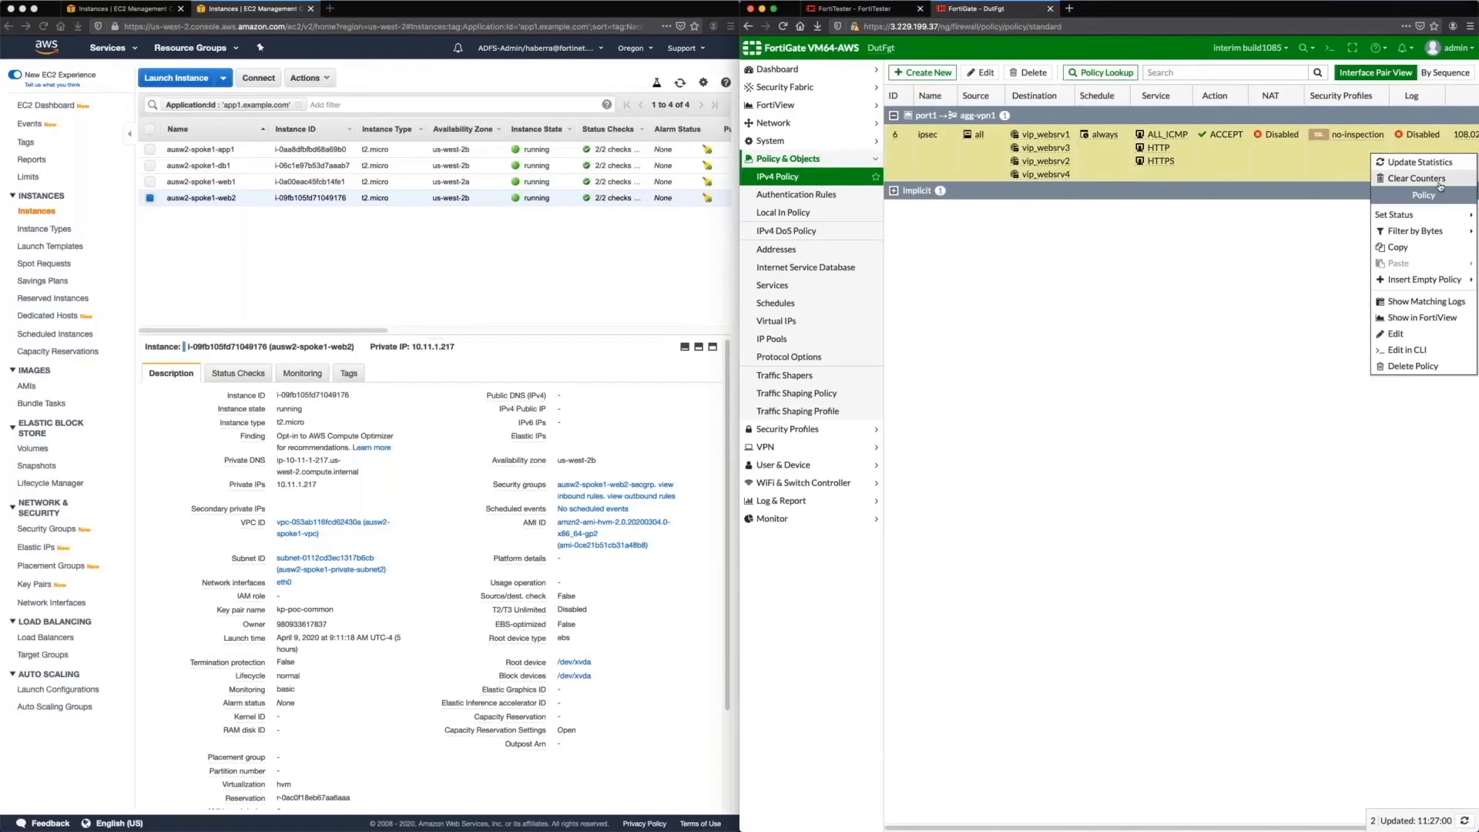
key(Escape)
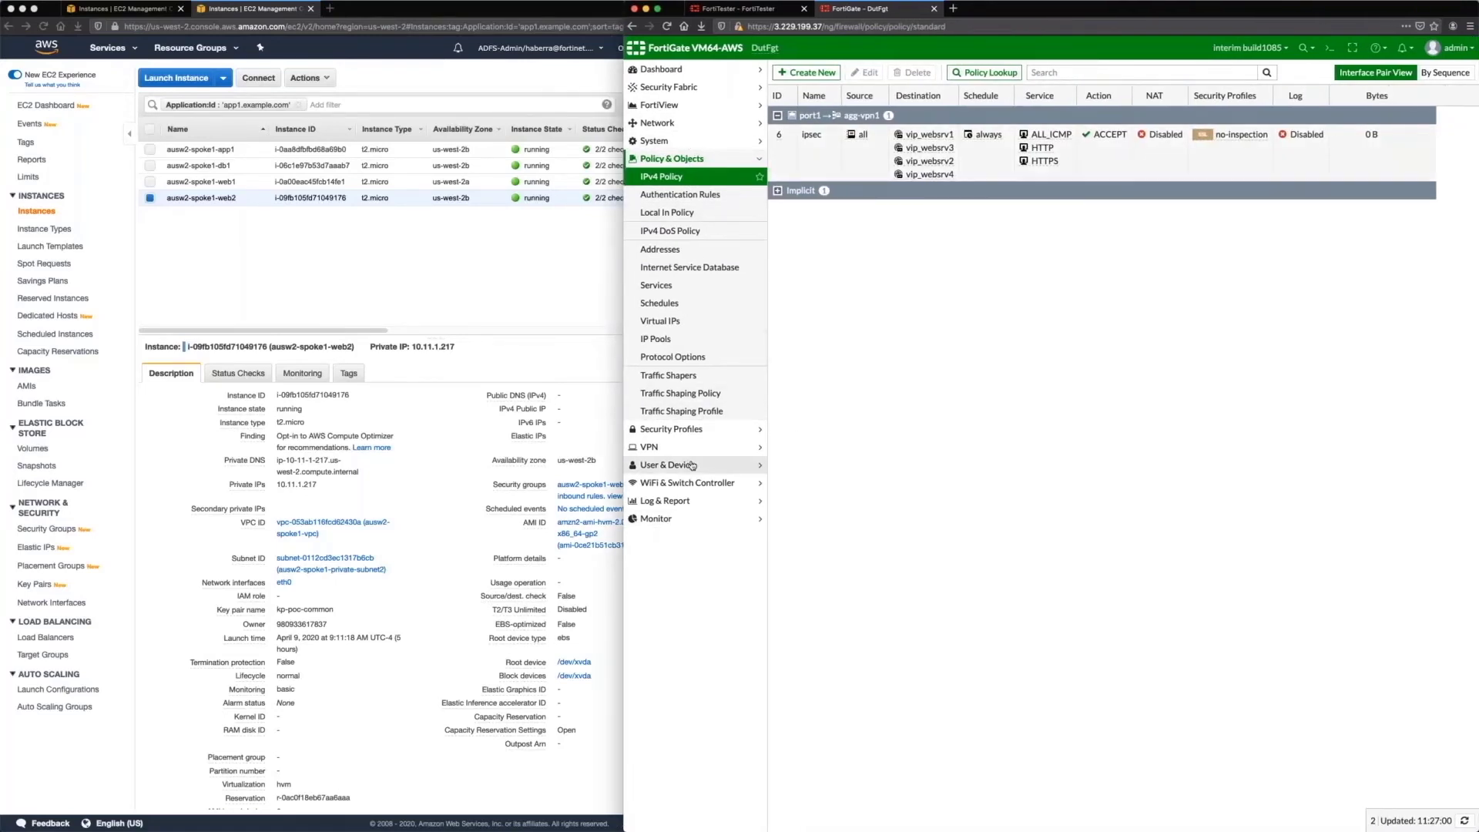
click(677, 72)
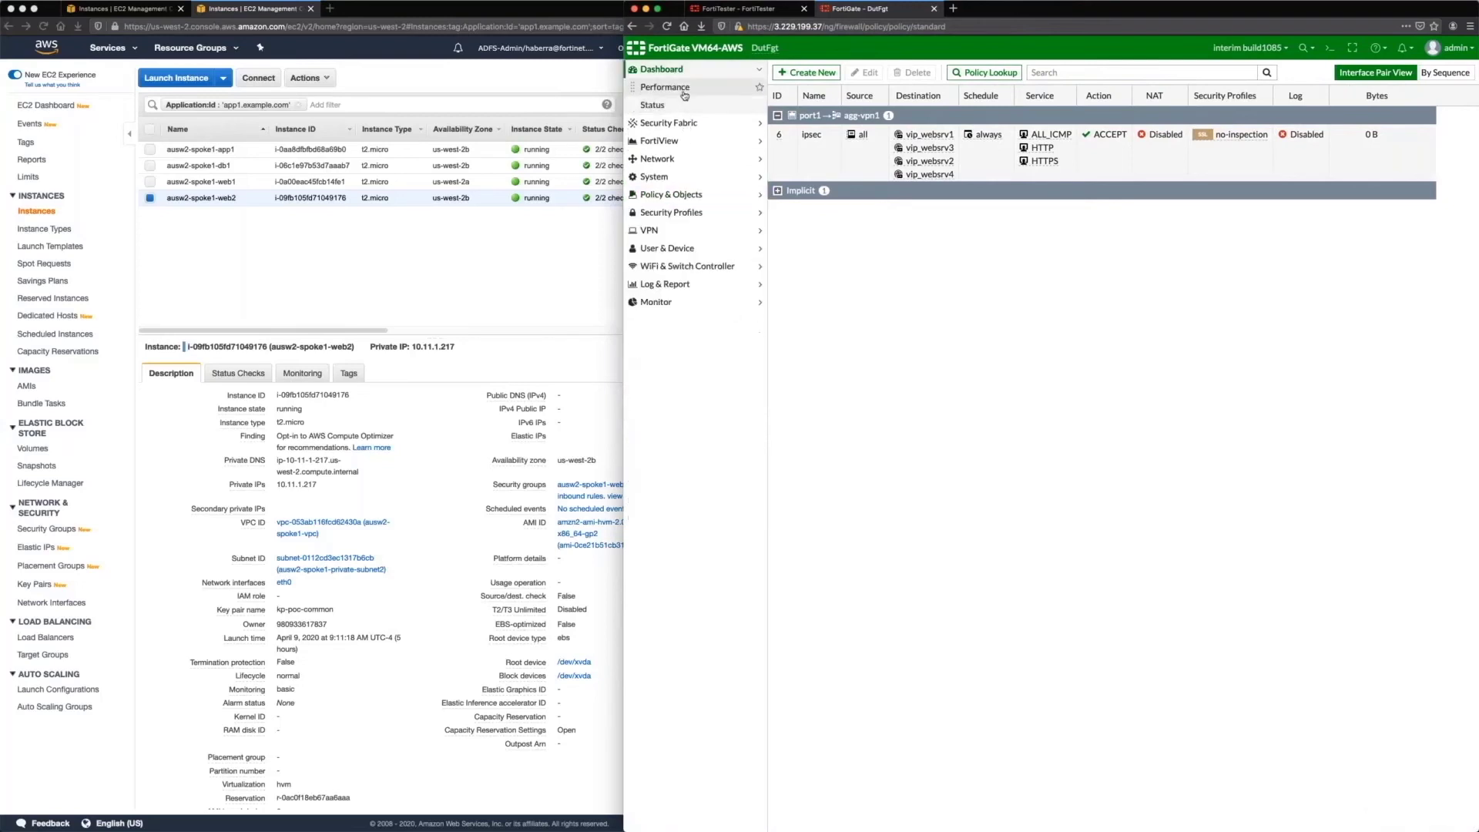
click(684, 91)
key(ctrl+shift+Tab)
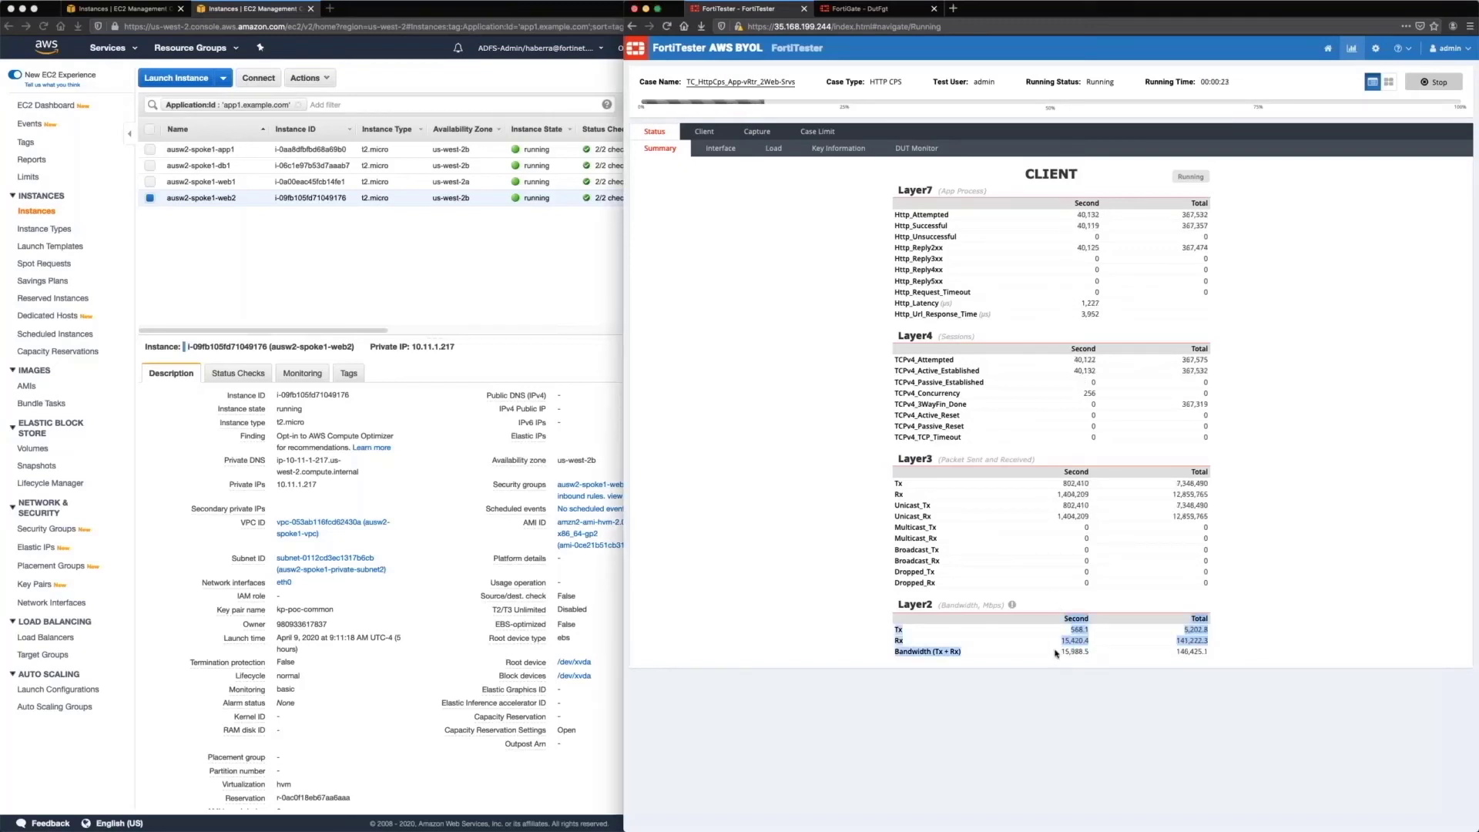
Monitor the HTTP CPS test reaching about 566,900 attempted requests at roughly 15,970 Mbps
click(1056, 653)
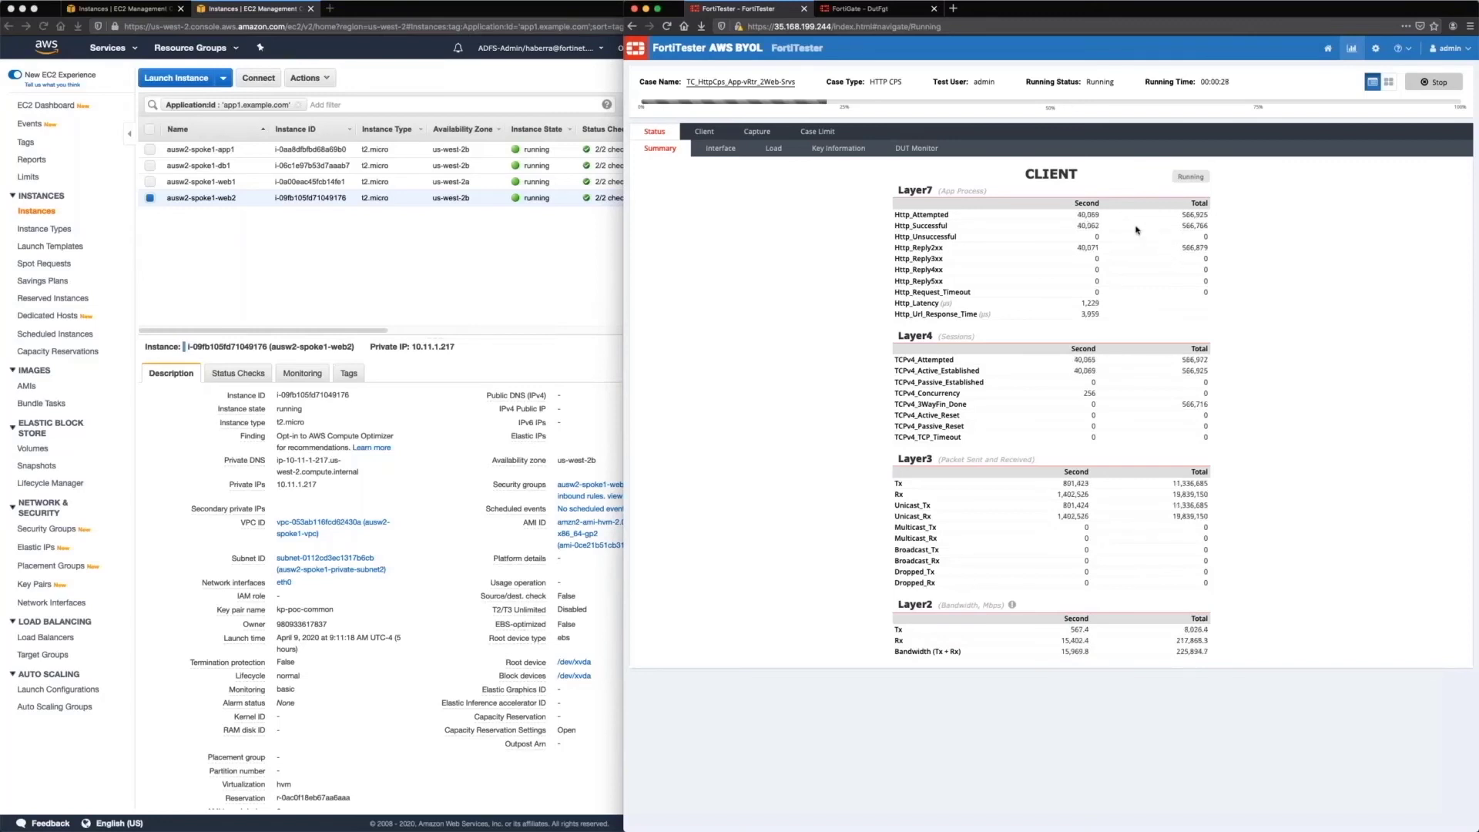
Watch the Performance dashboard: per-core CPU near 43%, about 39,435 sessions/s, port2 inbound near 15.04 Gbps
click(839, 13)
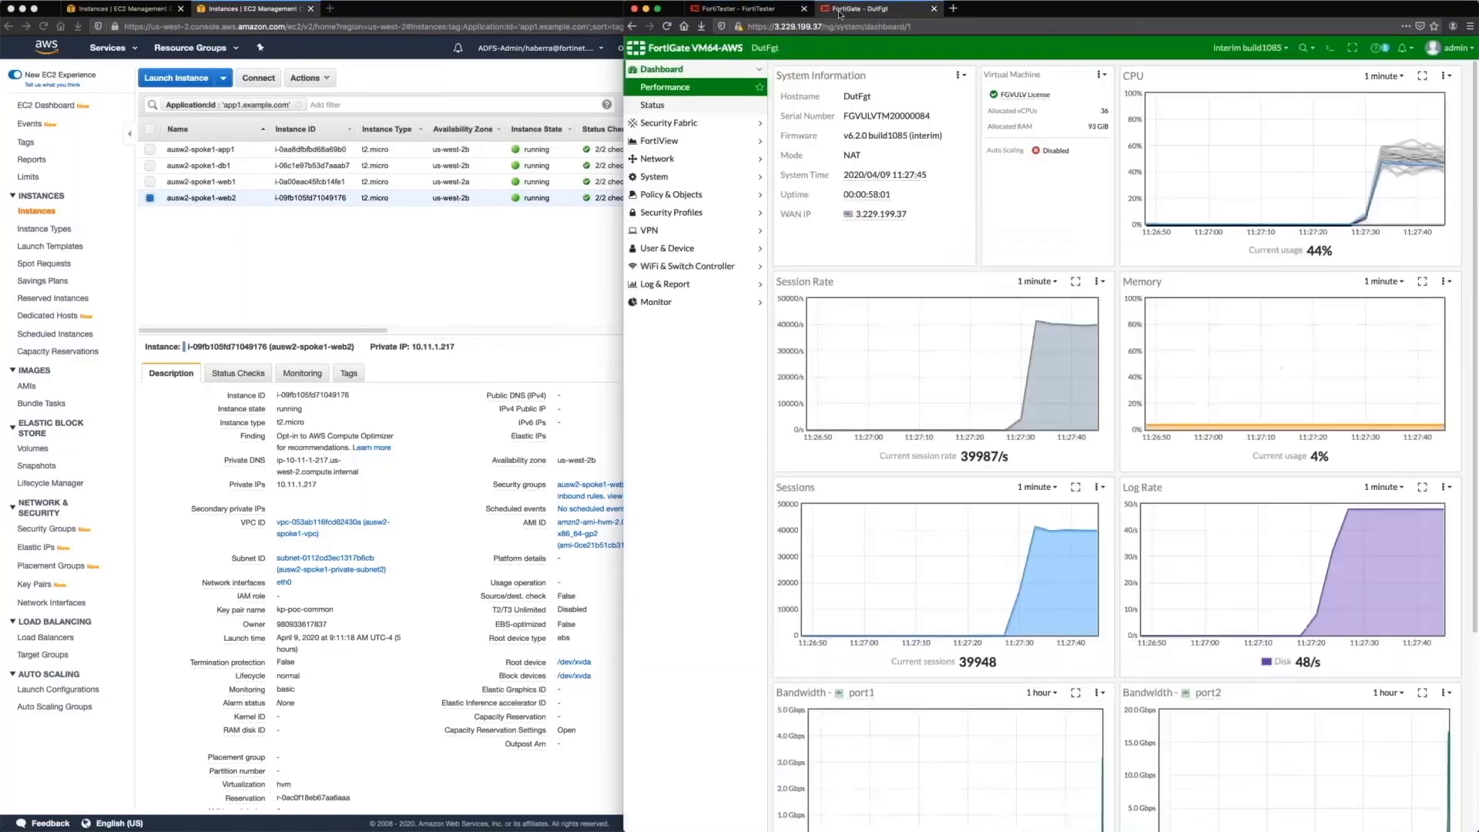
mouse_move(1414, 151)
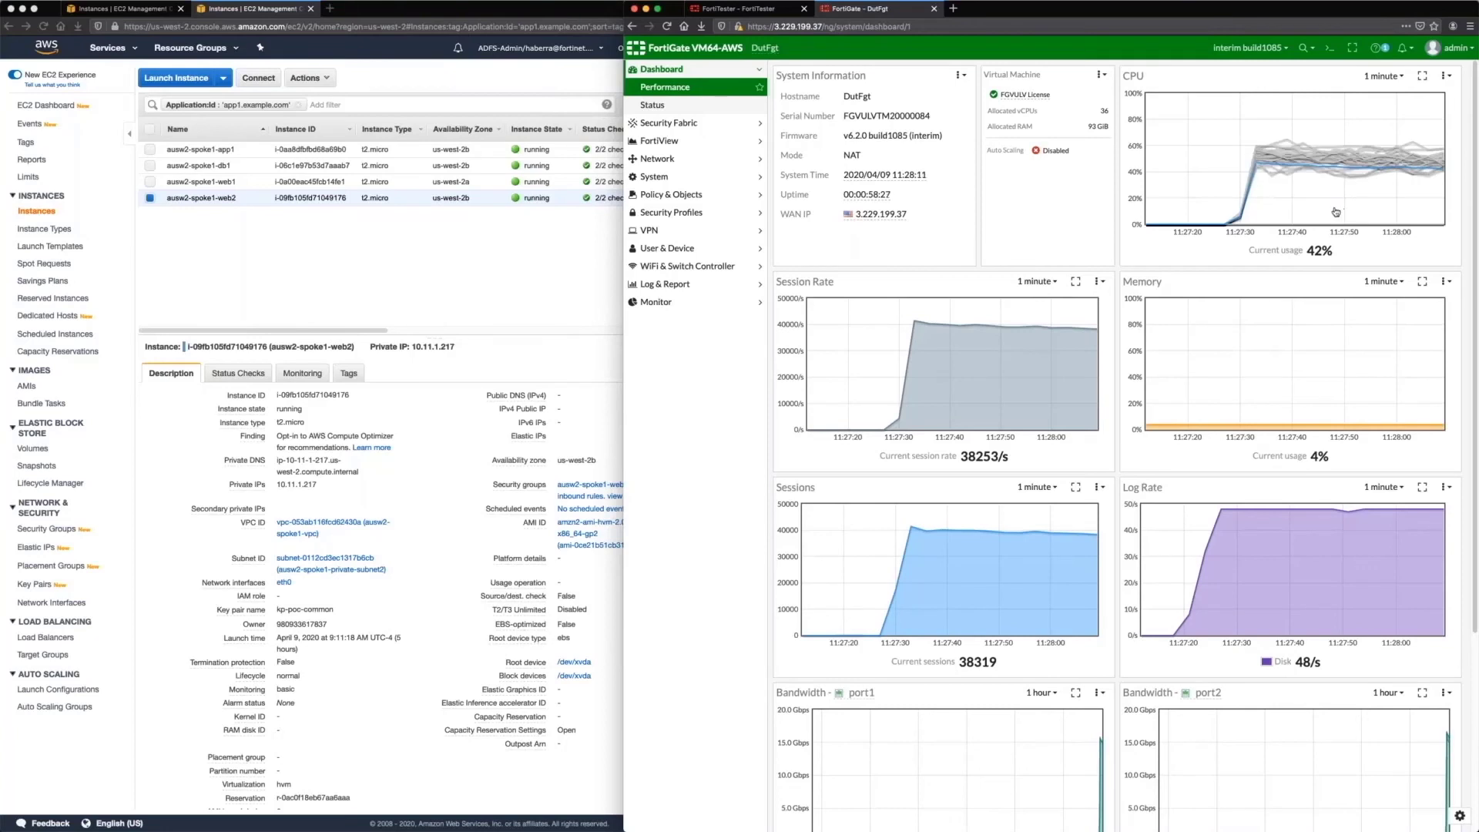
mouse_move(1307, 154)
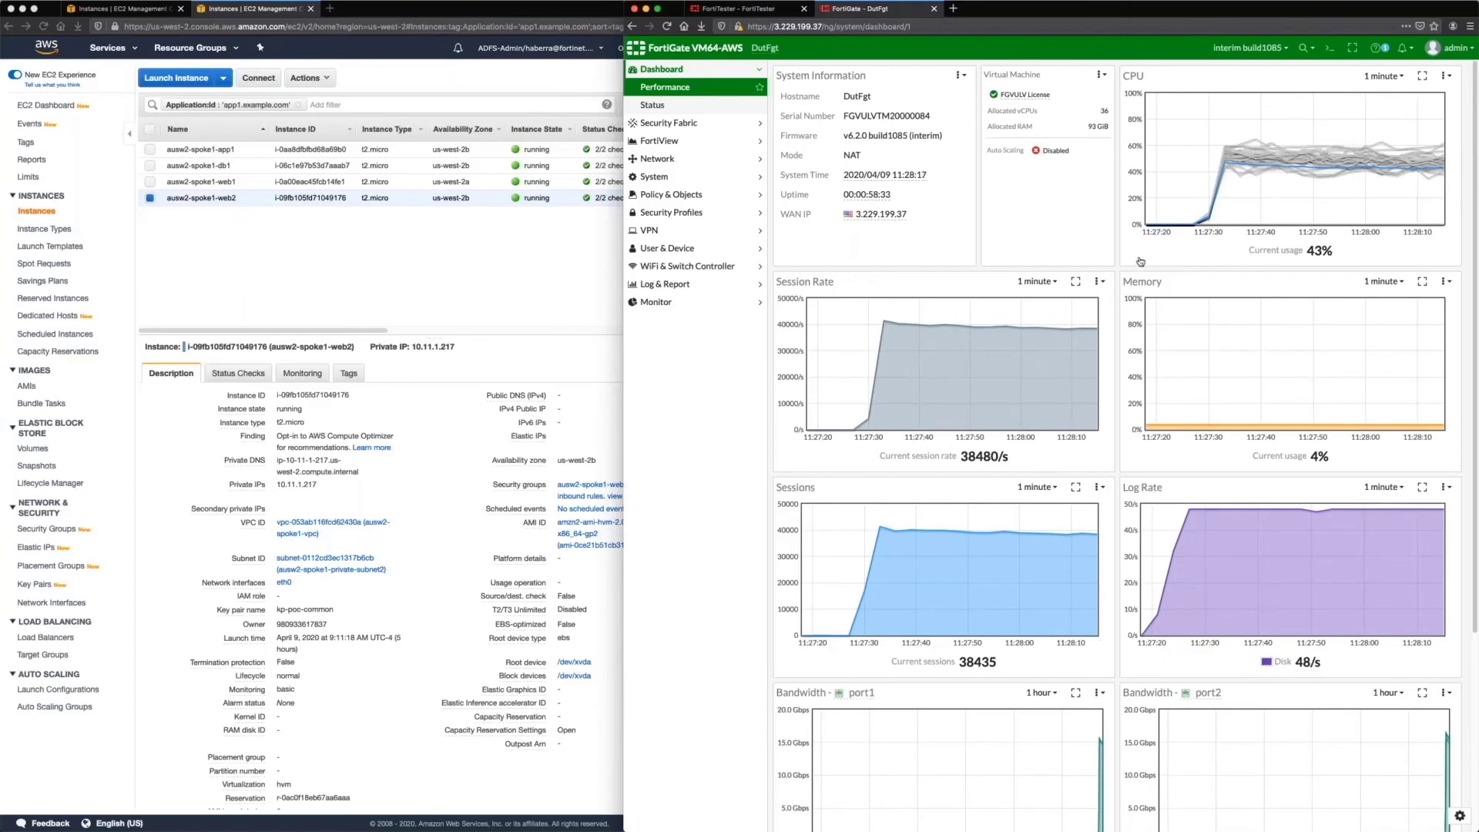
scroll(1026, 431, down, 2)
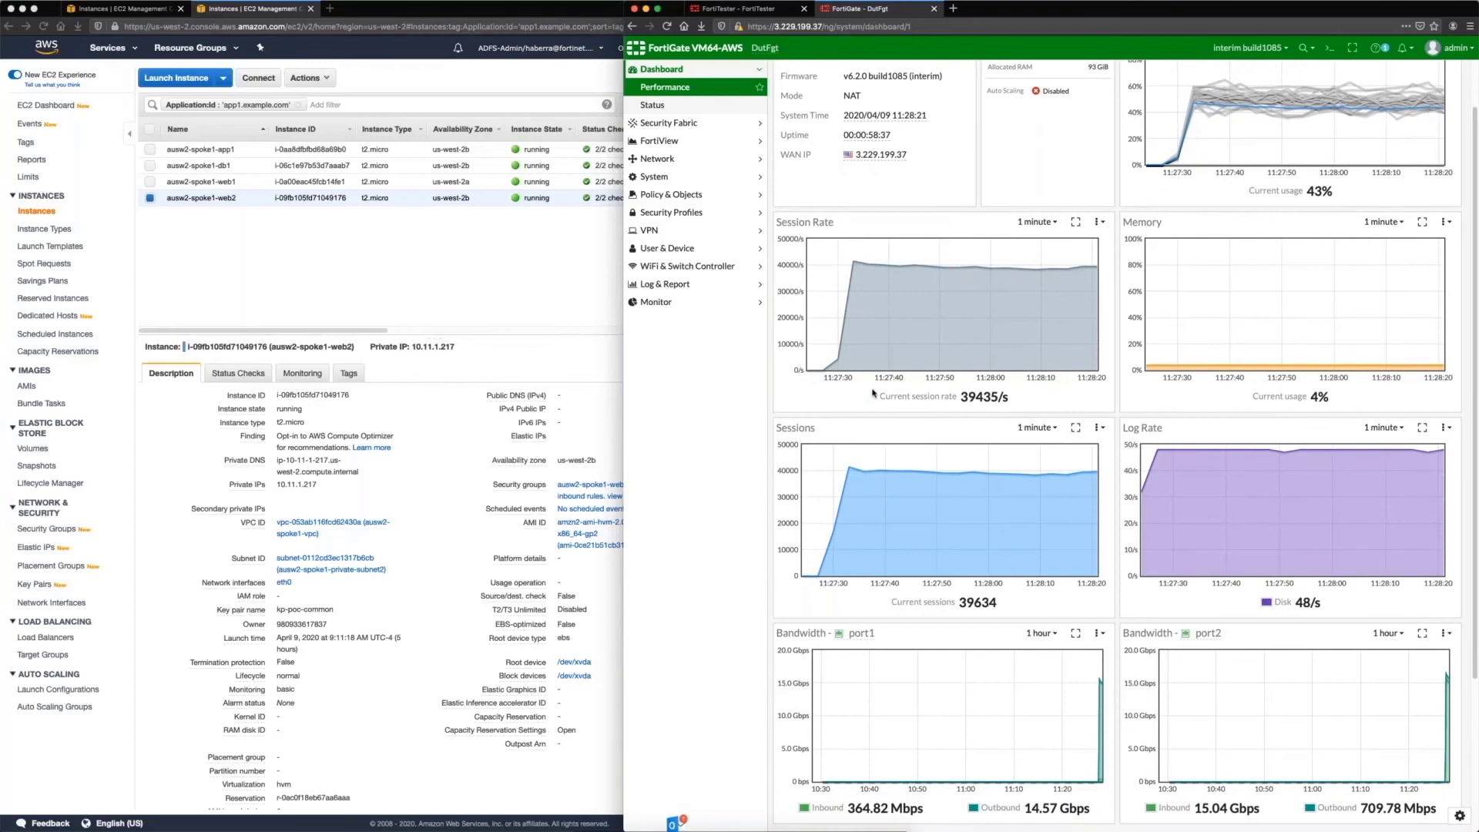
Check the ipsec policy's 105.91 GB in IPv4 Policy, then expand agg-vpn1's tunnels (~3.60 GB each) in IPsec Monitor
click(681, 194)
click(661, 177)
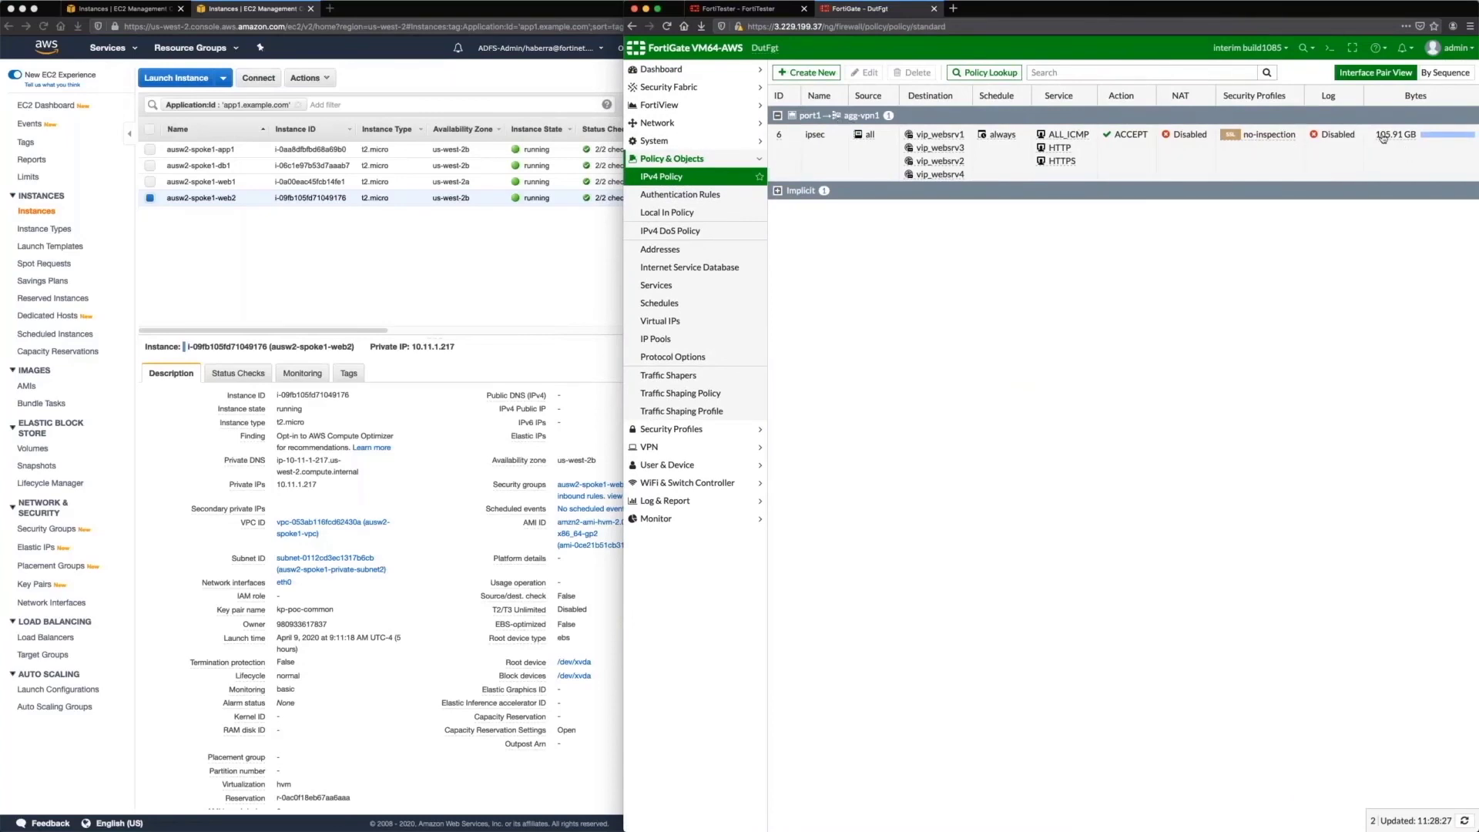
click(656, 519)
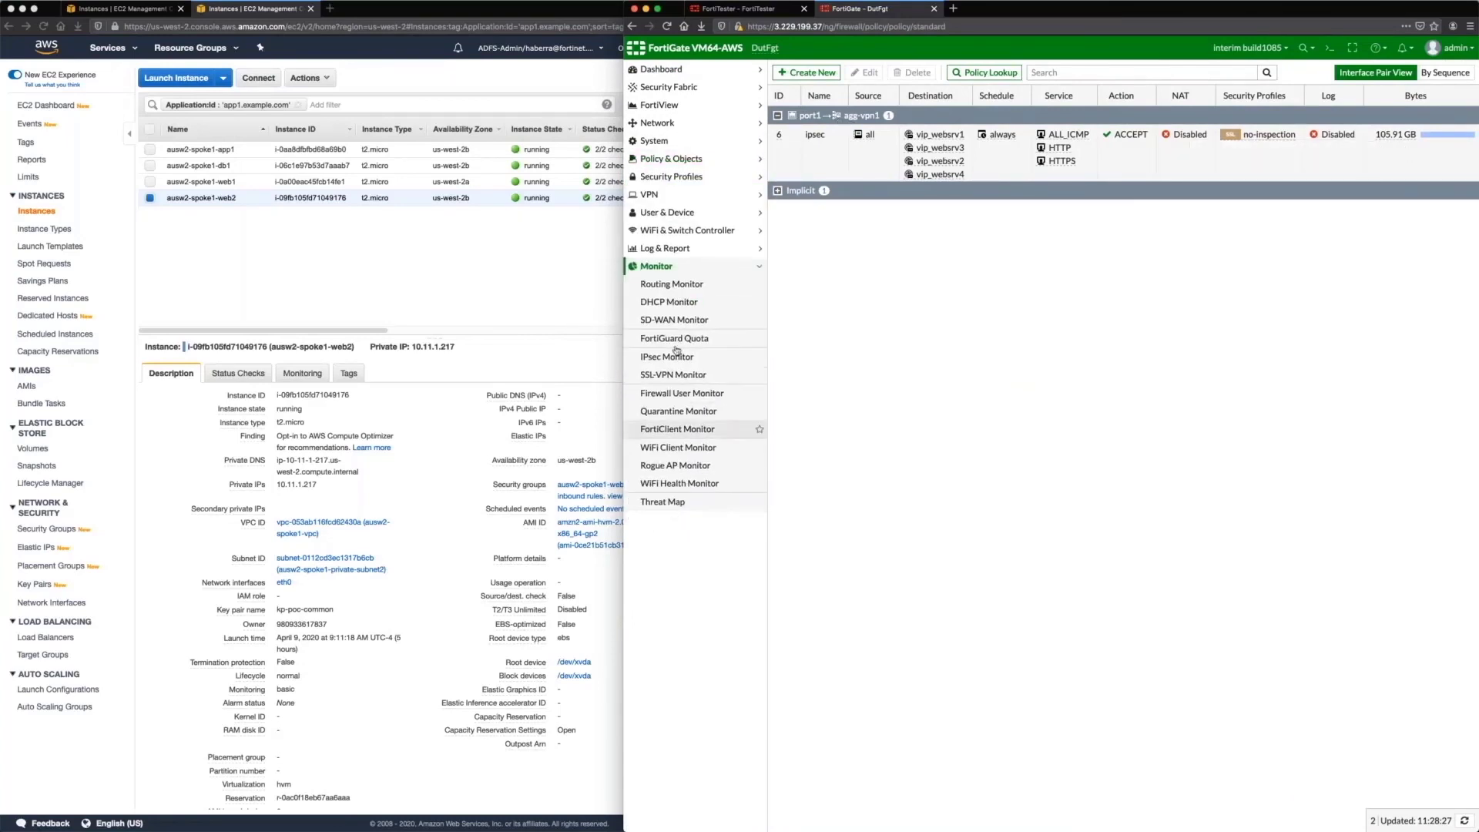
click(677, 356)
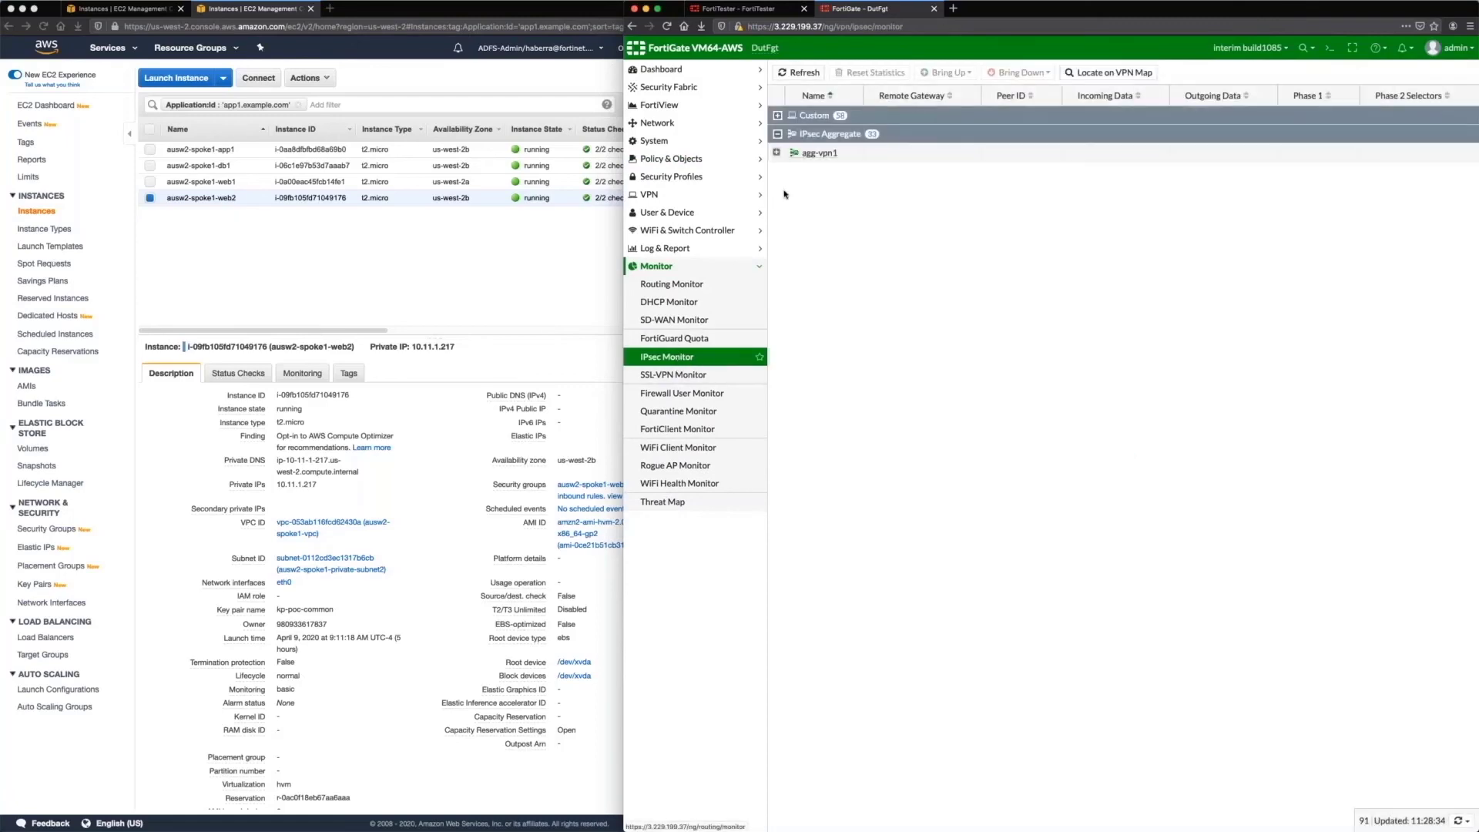
click(778, 154)
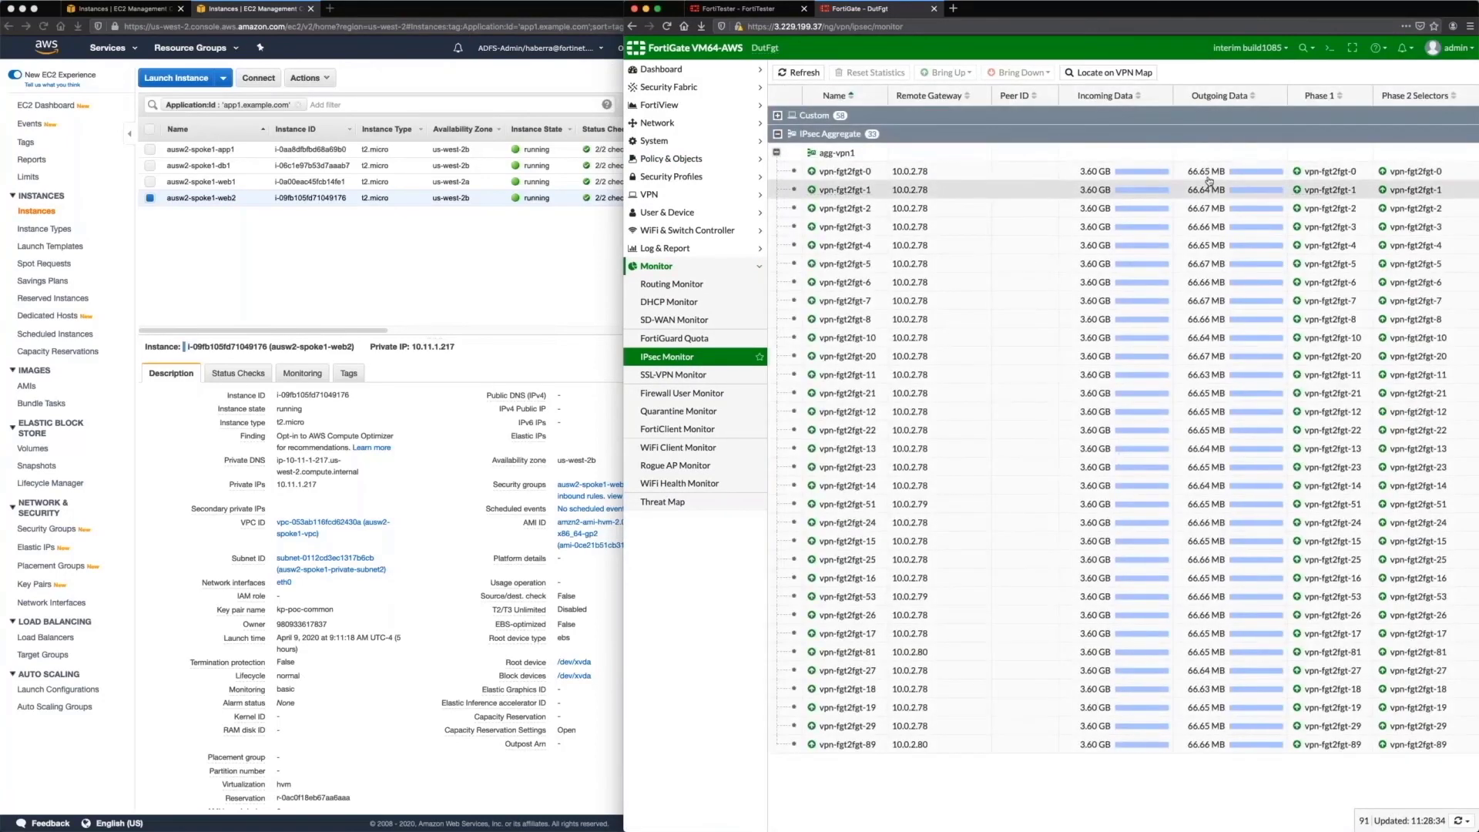